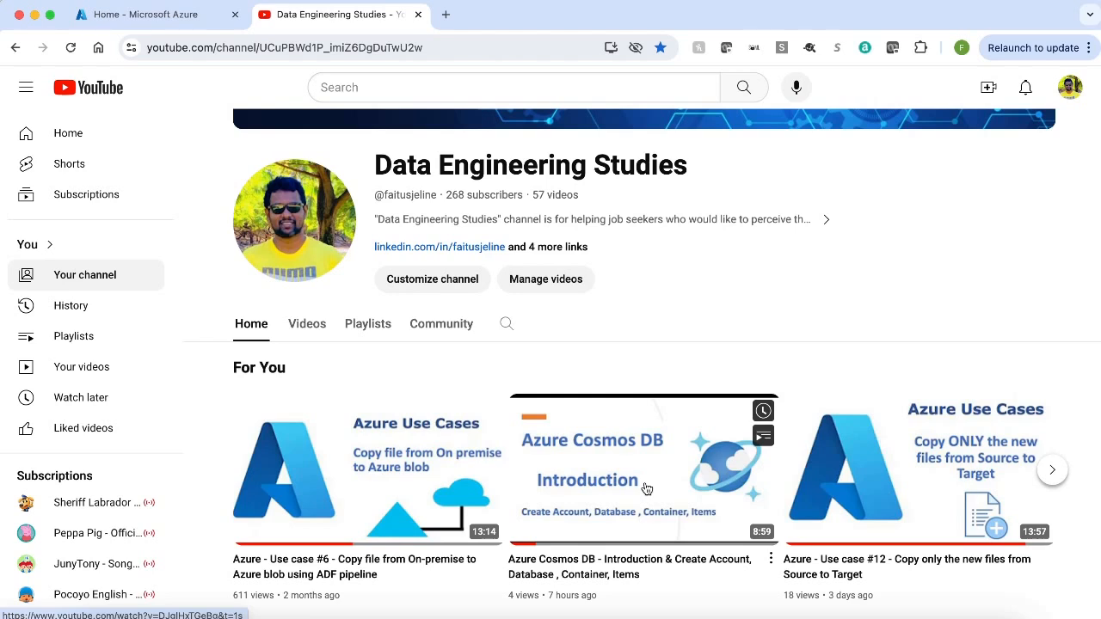
Switch to the Azure portal and sign in to the faitusdb SQL database's query editor with the SQL server password
{"action": "left_click", "coordinate": [157, 11]}
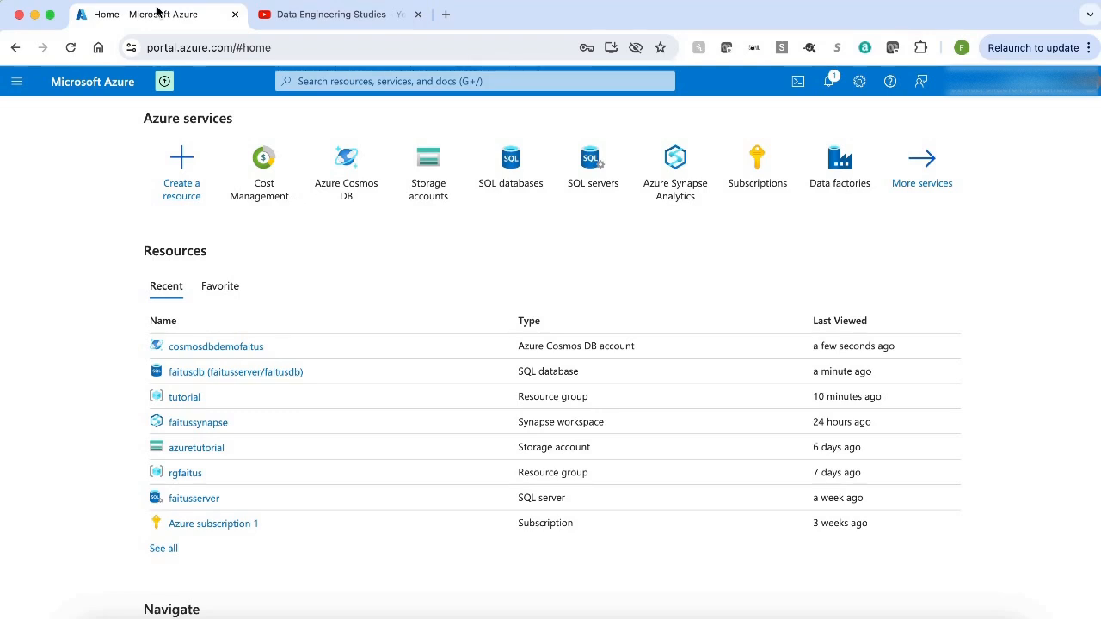
{"action": "left_click", "coordinate": [233, 373]}
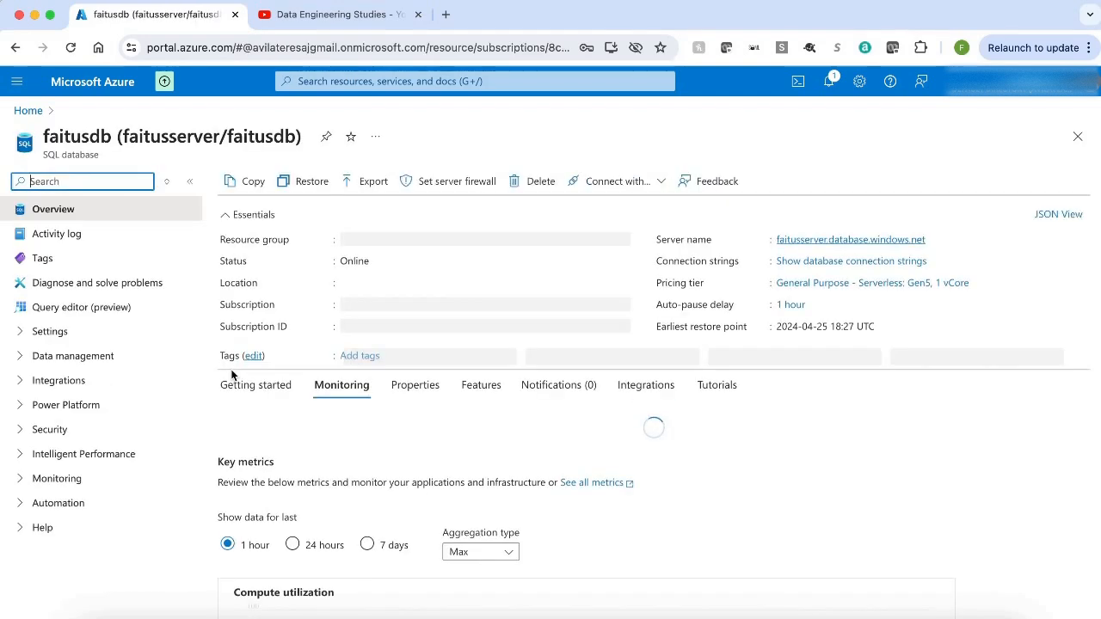
{"action": "left_click", "coordinate": [92, 310]}
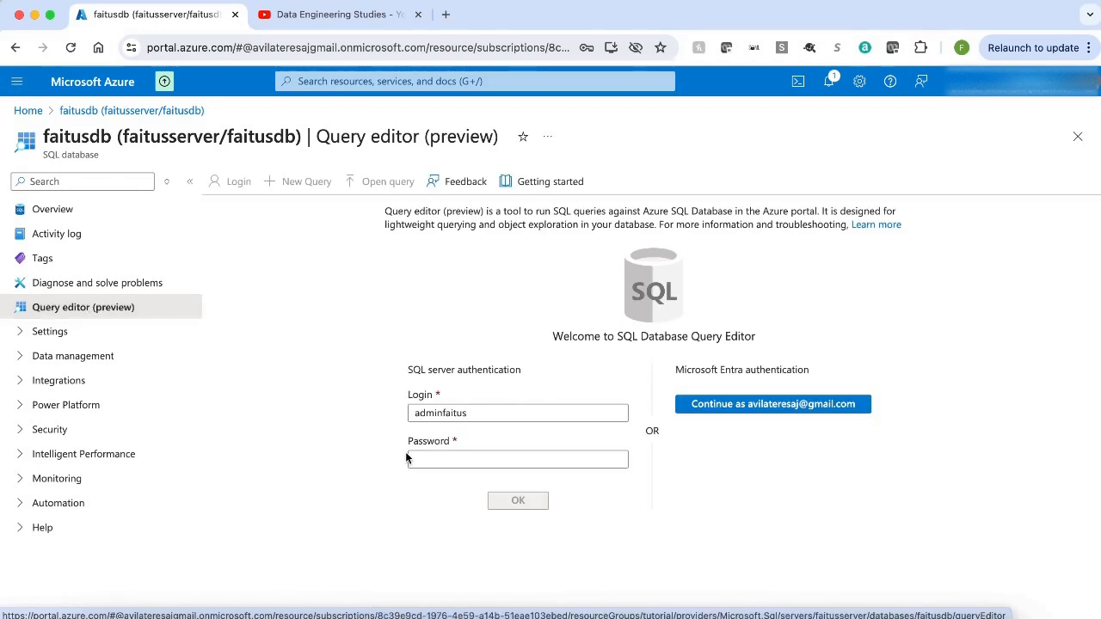
{"action": "left_click", "coordinate": [433, 460]}
{"action": "left_click", "coordinate": [533, 511]}
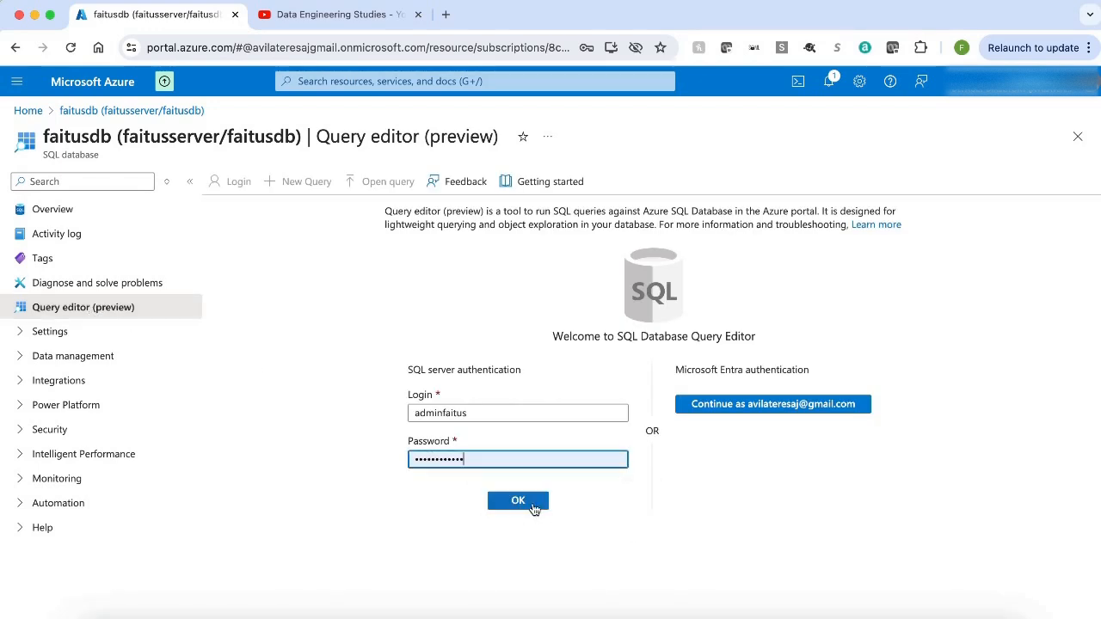
{"action": "left_click", "coordinate": [531, 506]}
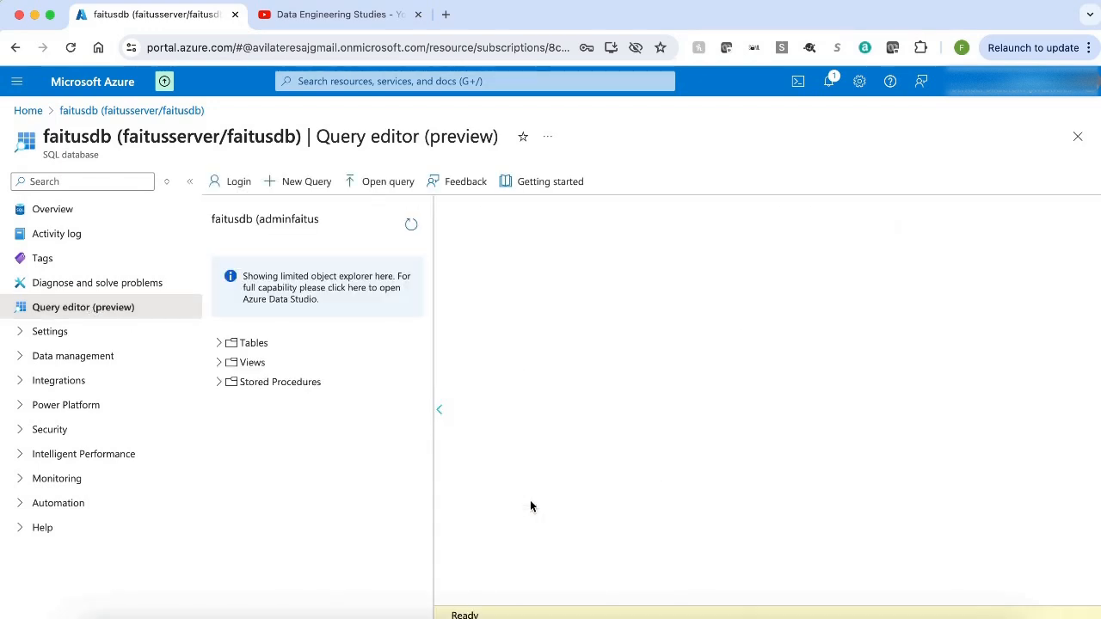
Examine the columns of the dbo.cardetails table and query its top 1000 rows
{"action": "left_click", "coordinate": [220, 345]}
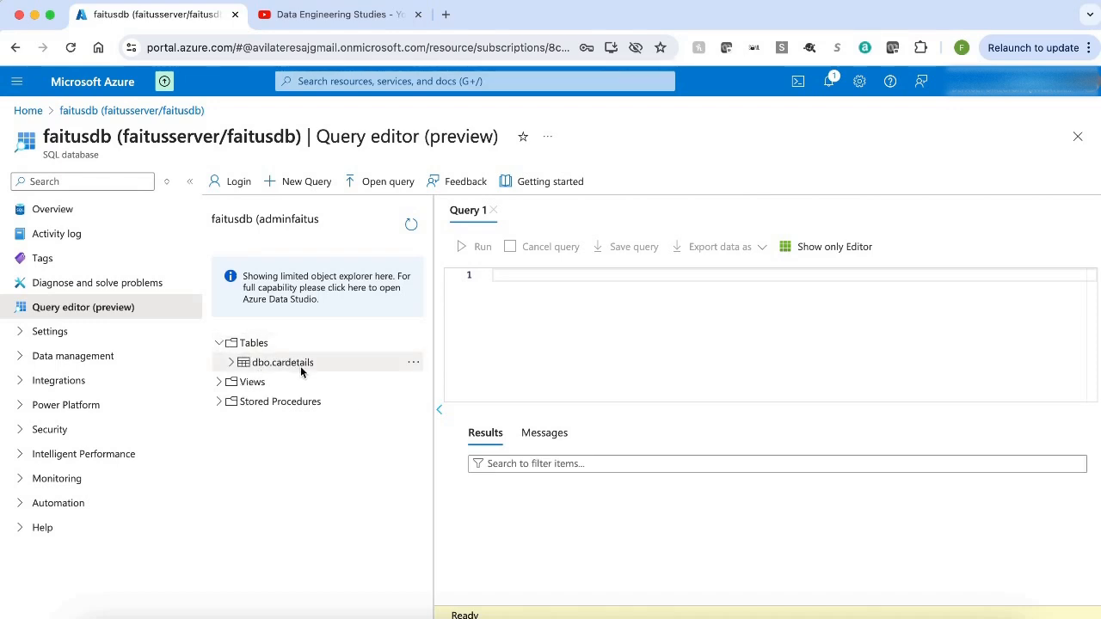
{"action": "left_click", "coordinate": [230, 363]}
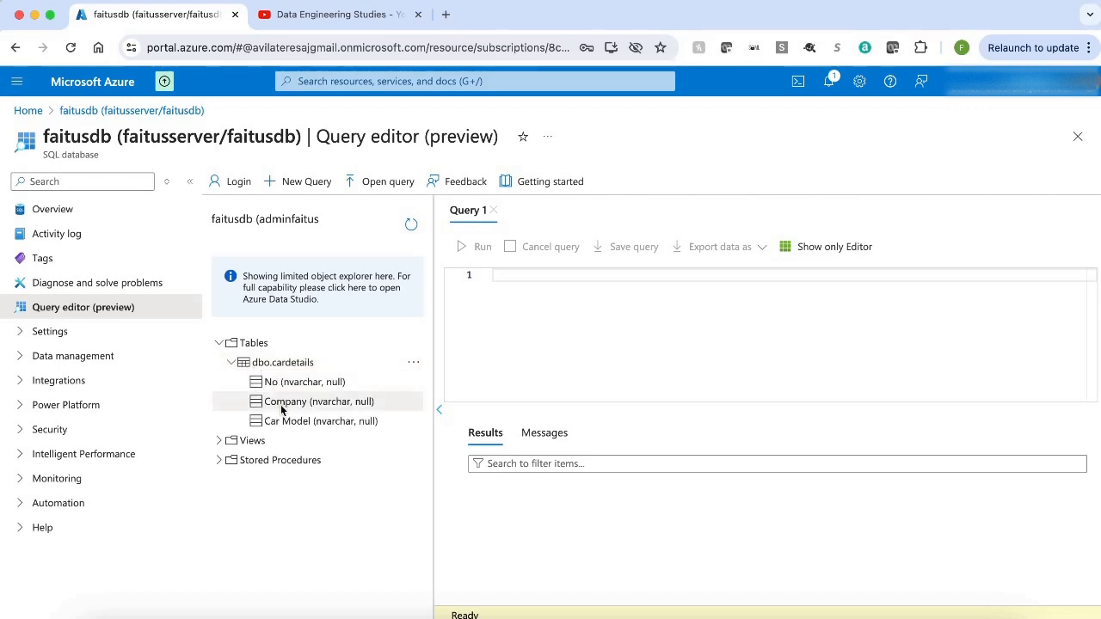
{"action": "left_click", "coordinate": [413, 362]}
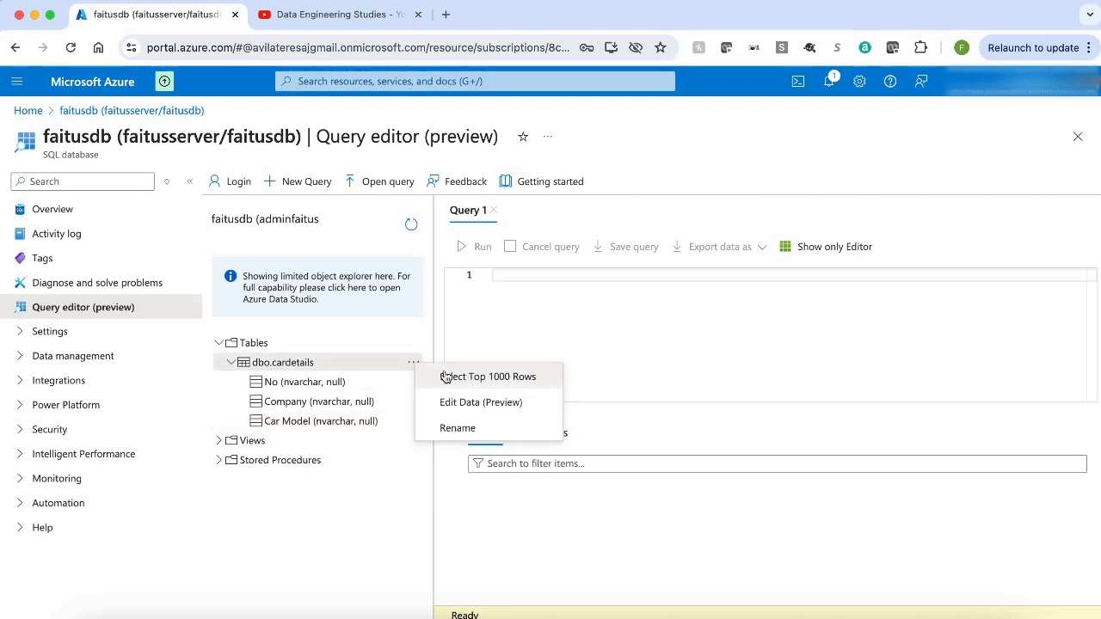
{"action": "left_click", "coordinate": [447, 376]}
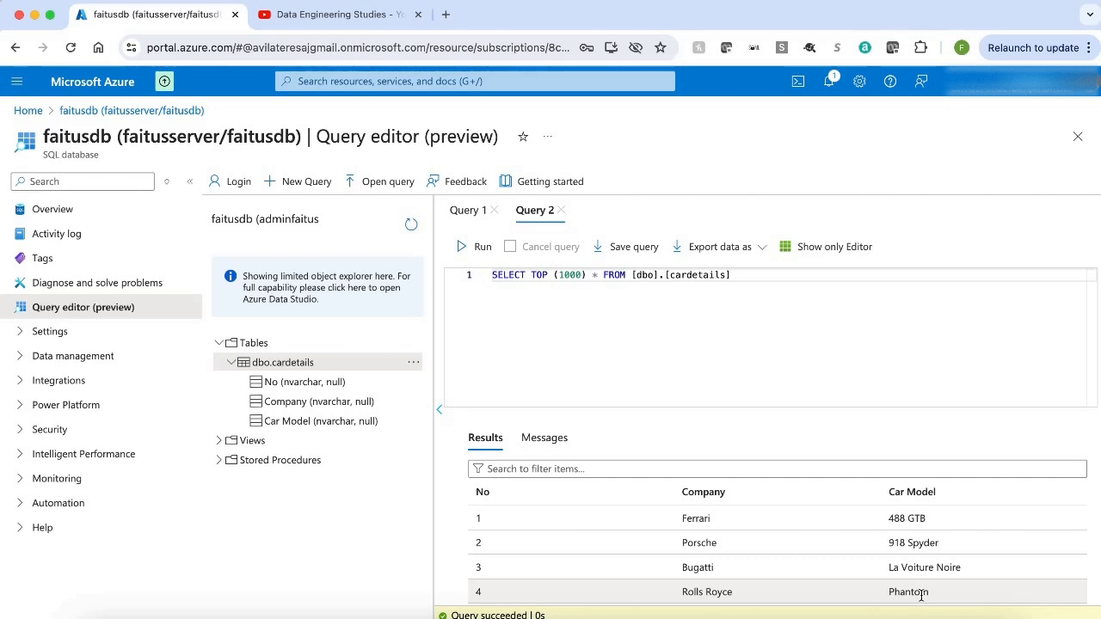
Return to the portal home and open the Data Explorer of the cosmosdbdemofaitus Cosmos DB account
{"action": "left_click", "coordinate": [31, 118]}
{"action": "mouse_move", "coordinate": [675, 155]}
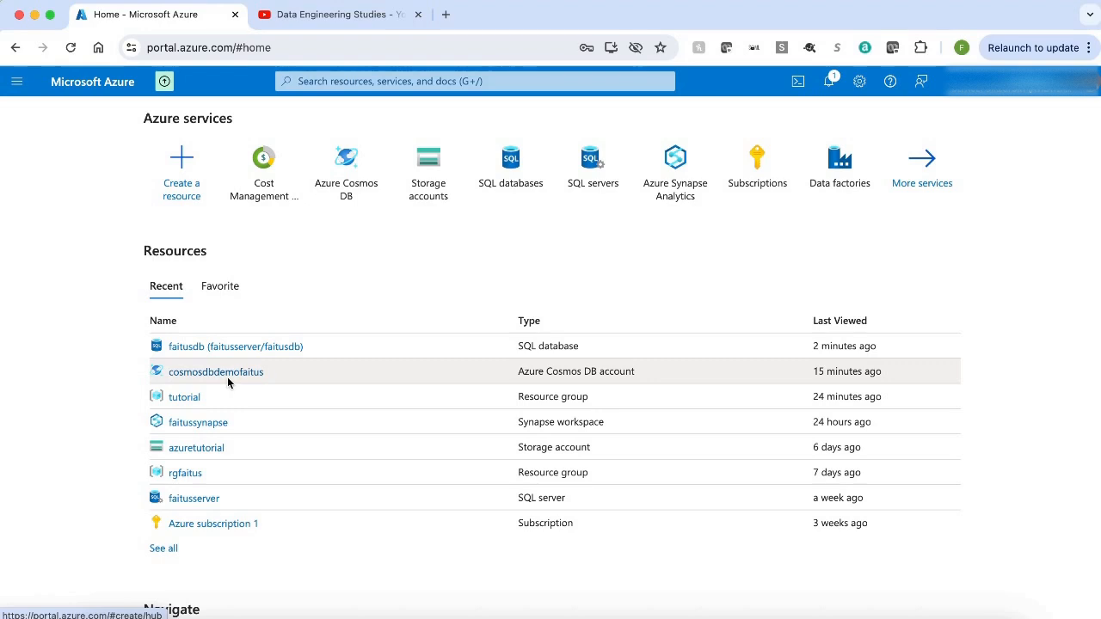
{"action": "left_click", "coordinate": [215, 372]}
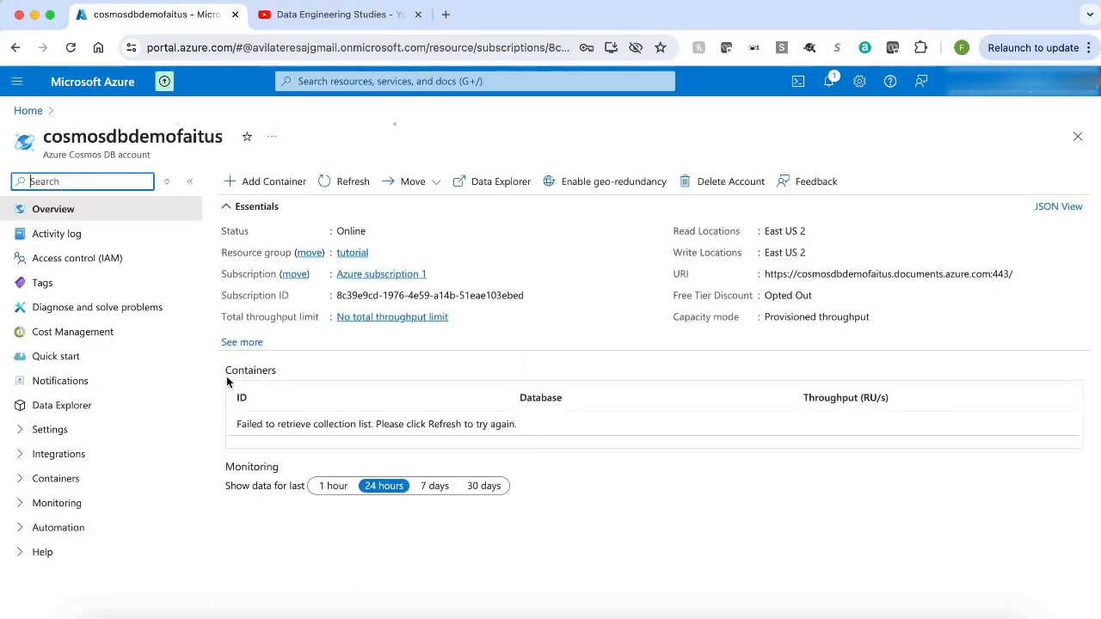
{"action": "left_click", "coordinate": [110, 408]}
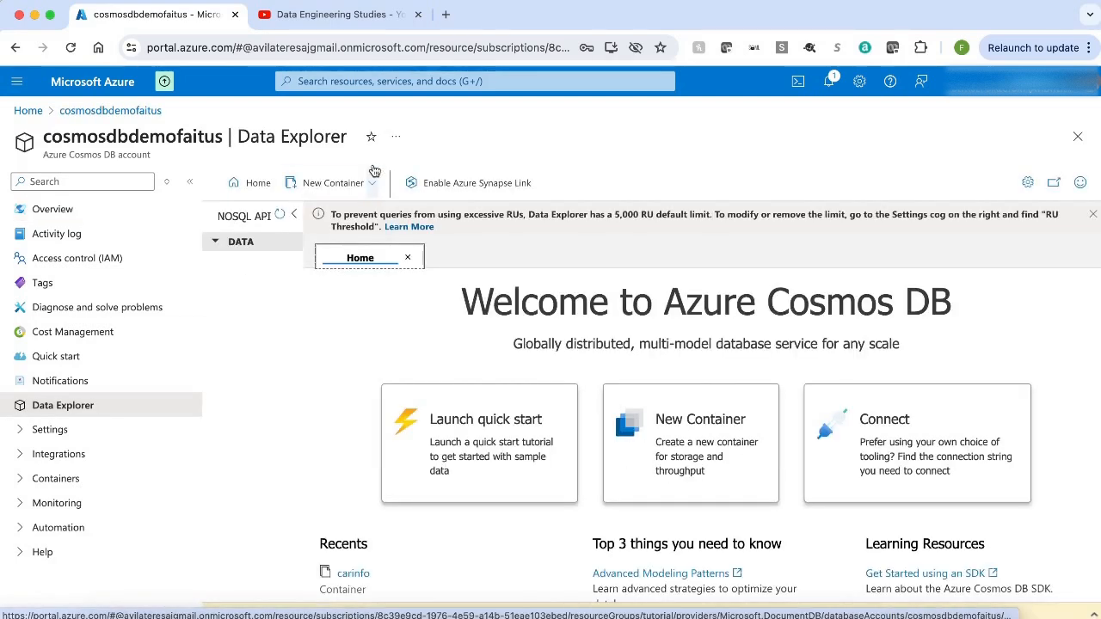
Start a new container in a new database with the id cardb and manual database throughput
{"action": "left_click", "coordinate": [333, 183]}
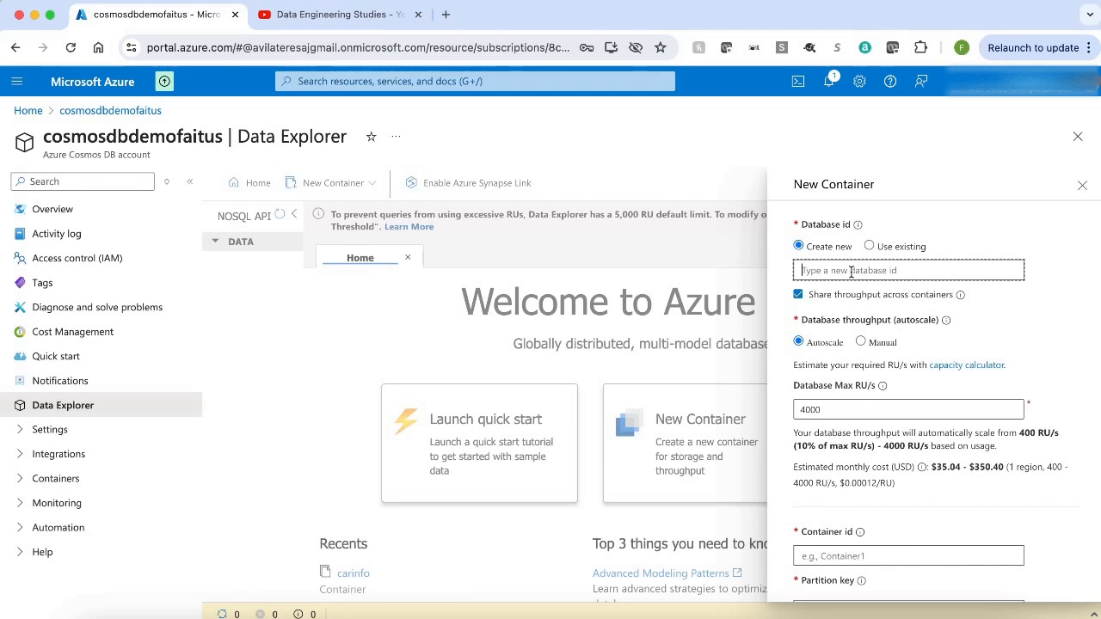
{"action": "type", "text": "cardb"}
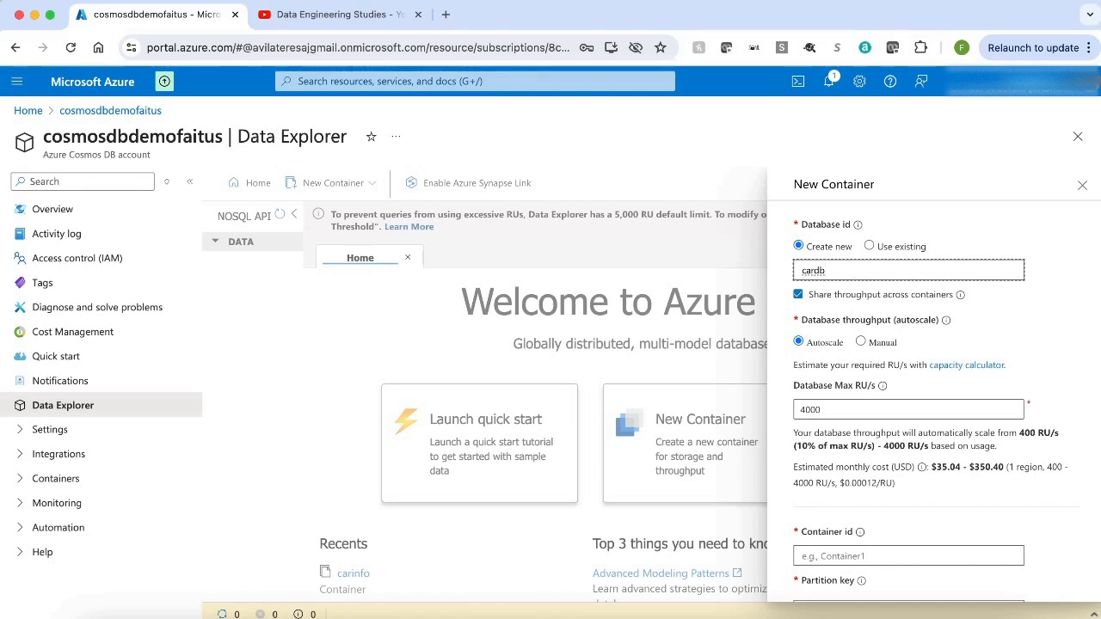
{"action": "left_click", "coordinate": [859, 339]}
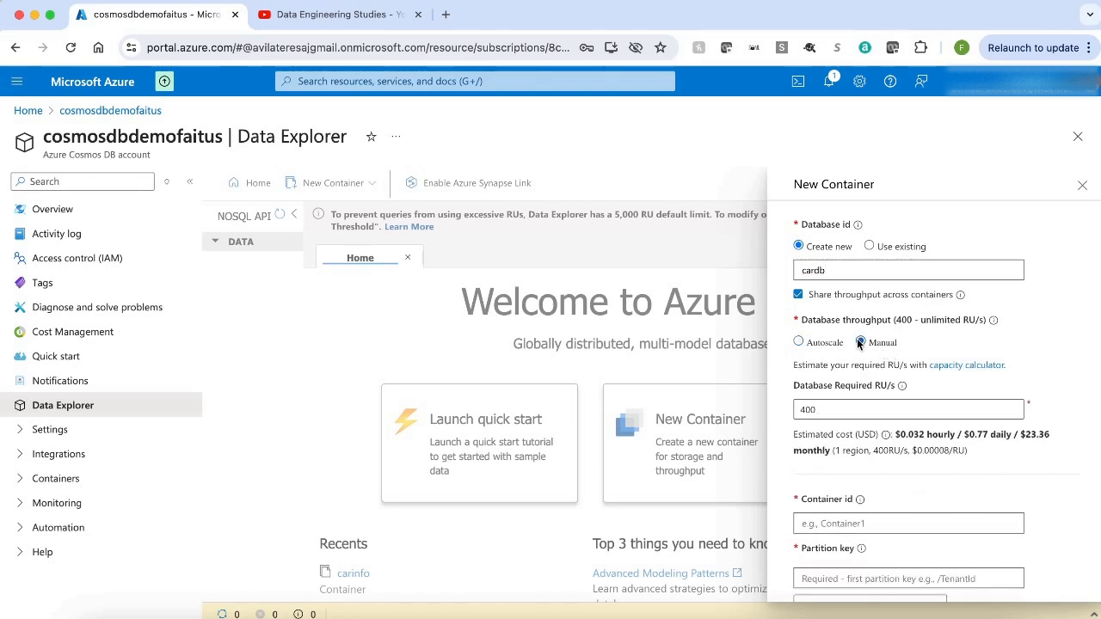
Set the container id to t_car and the partition key to /Company, and create the container
{"action": "left_click", "coordinate": [832, 526]}
{"action": "type", "text": "t"}
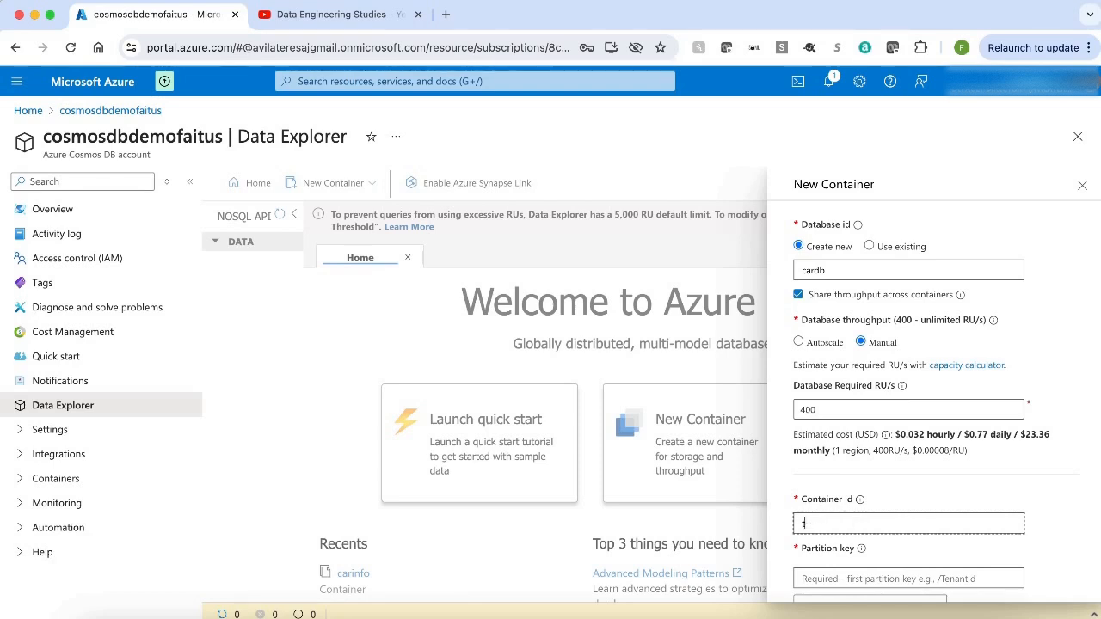
{"action": "type", "text": "_car"}
{"action": "scroll", "coordinate": [876, 526], "scroll_direction": "down", "scroll_amount": 2}
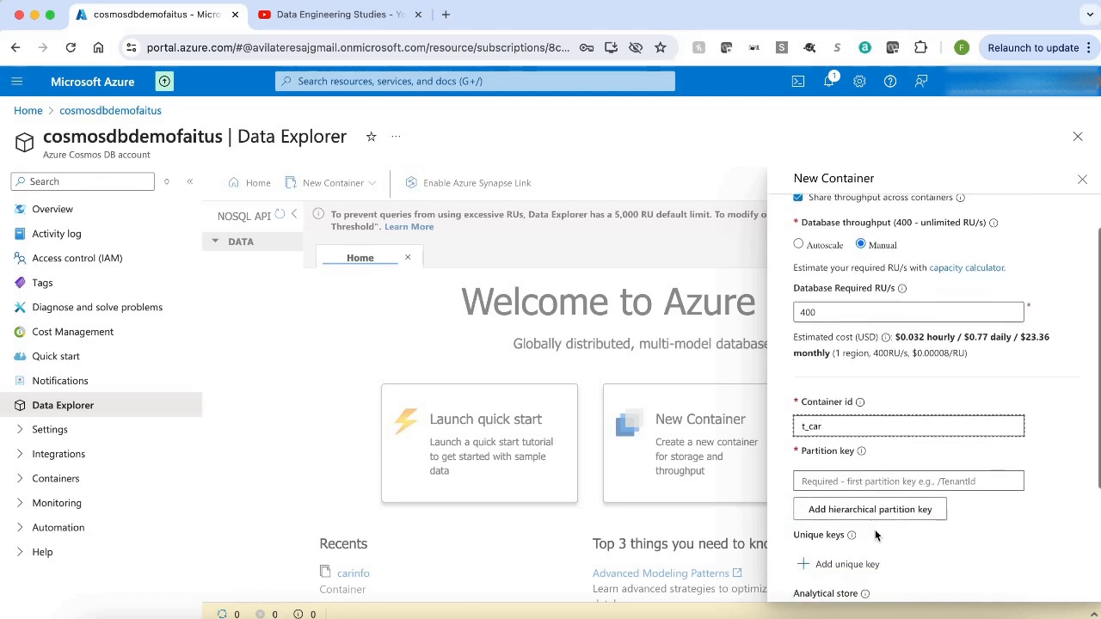
{"action": "left_click", "coordinate": [830, 483]}
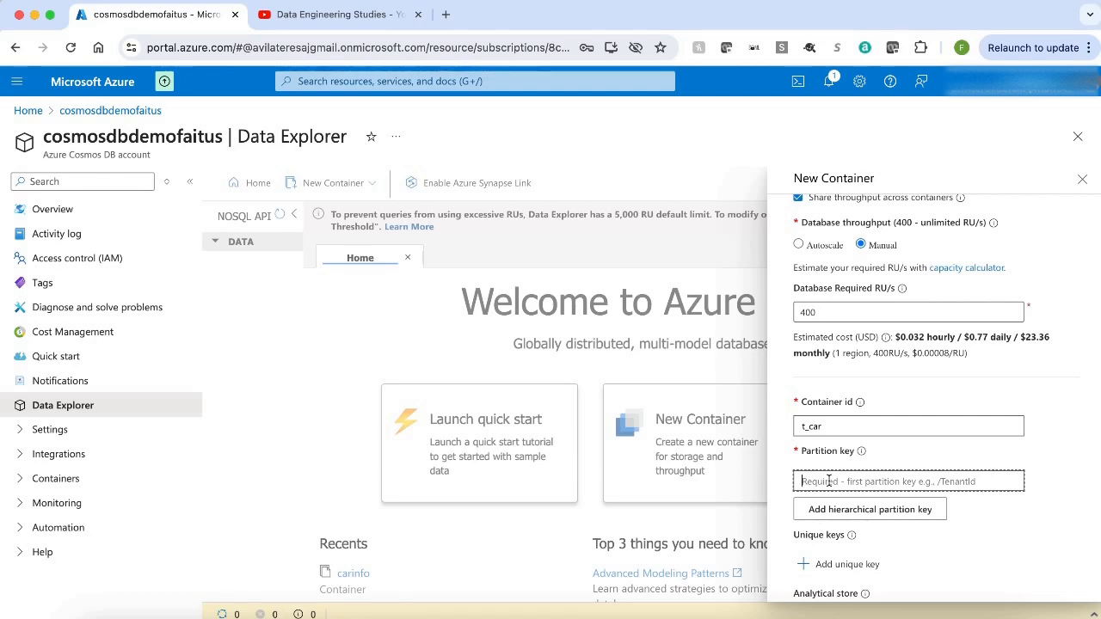
{"action": "type", "text": "/Company"}
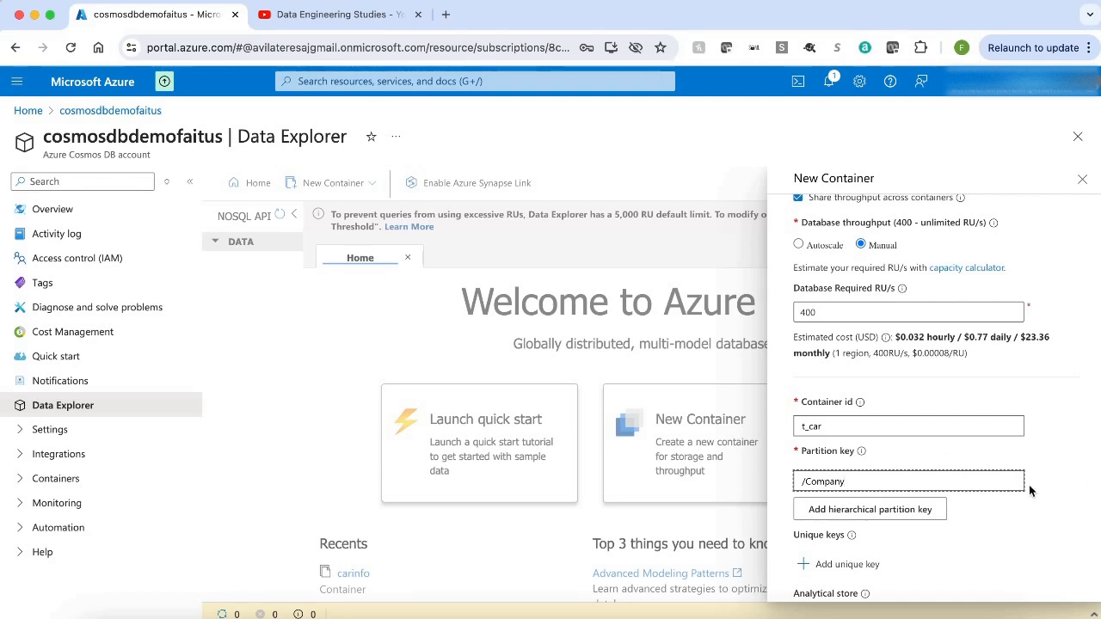
{"action": "scroll", "coordinate": [1015, 484], "scroll_direction": "down", "scroll_amount": 3}
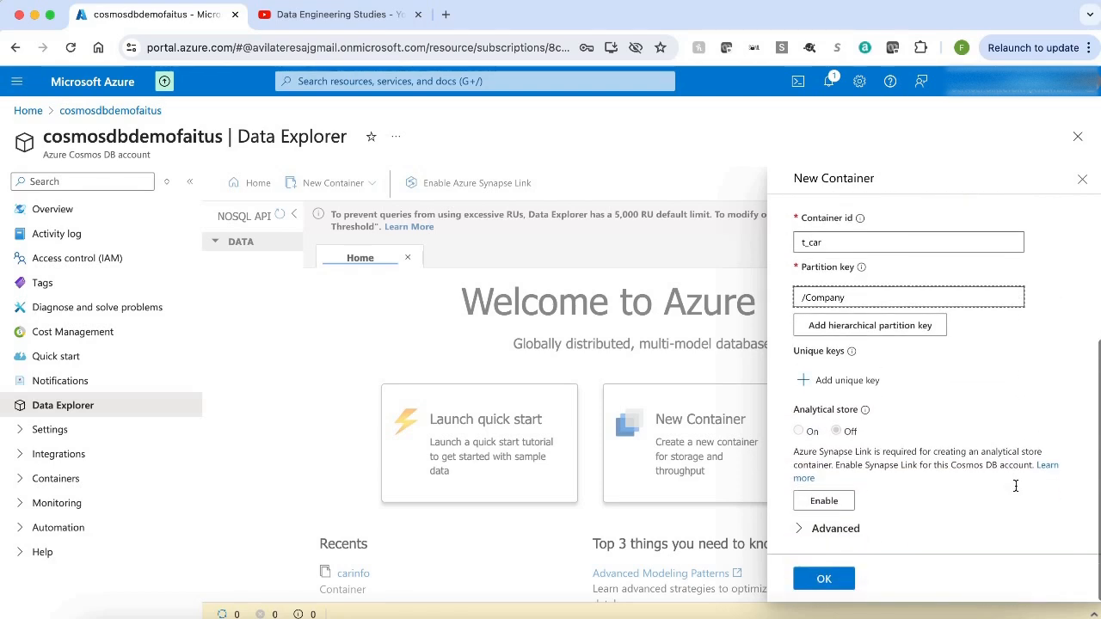
{"action": "left_click", "coordinate": [824, 580]}
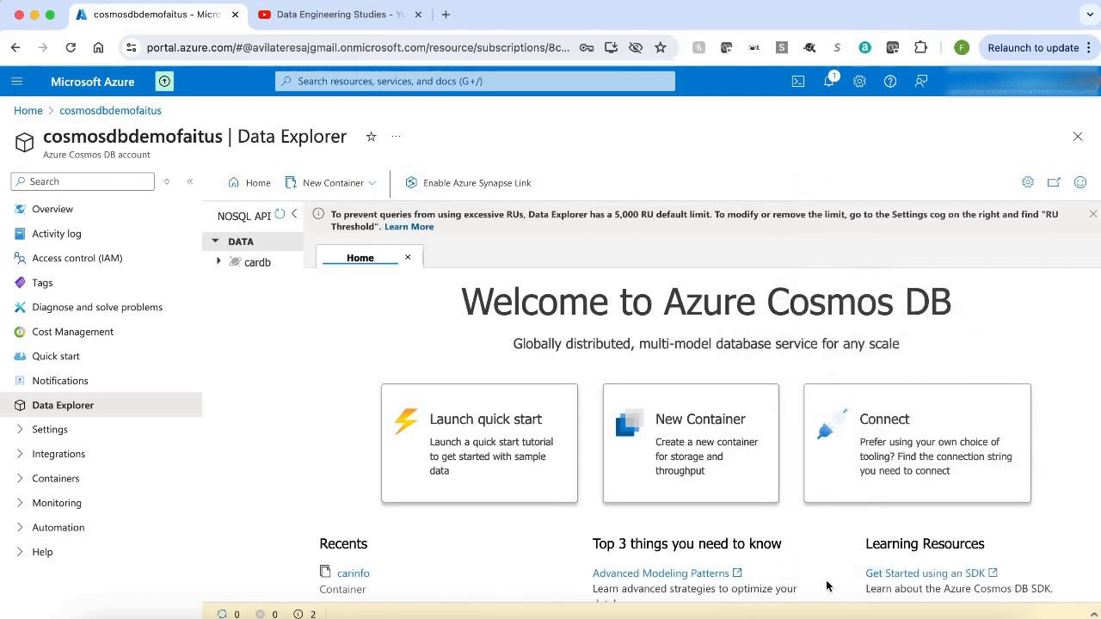
Expand the cardb database and its t_car container, and view the container's items
{"action": "left_click", "coordinate": [219, 261]}
{"action": "left_click", "coordinate": [232, 284]}
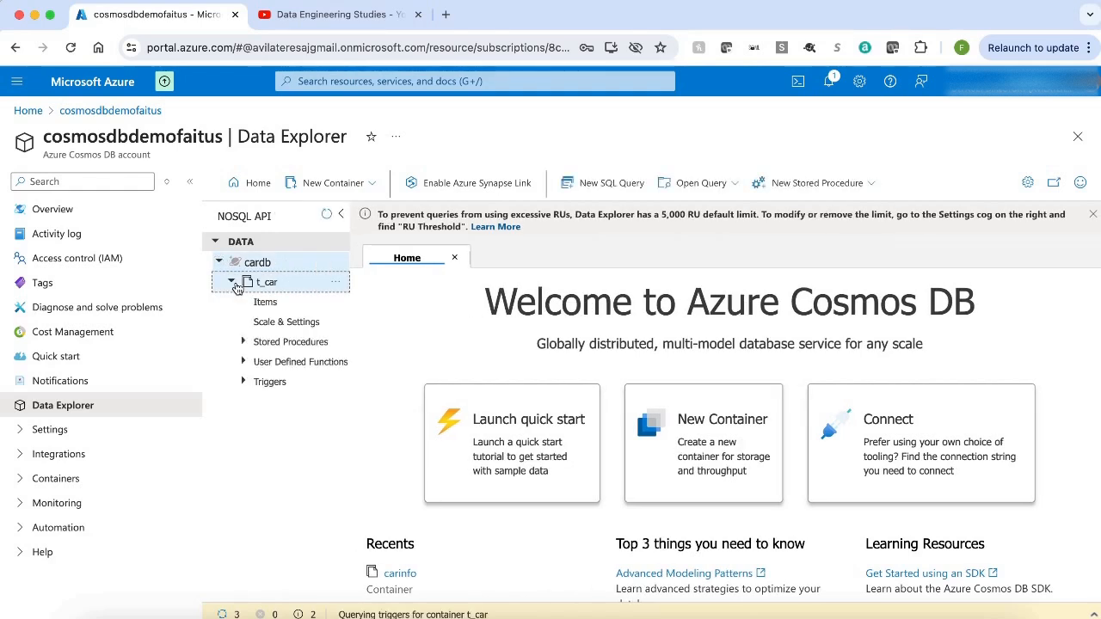
{"action": "left_click", "coordinate": [275, 324]}
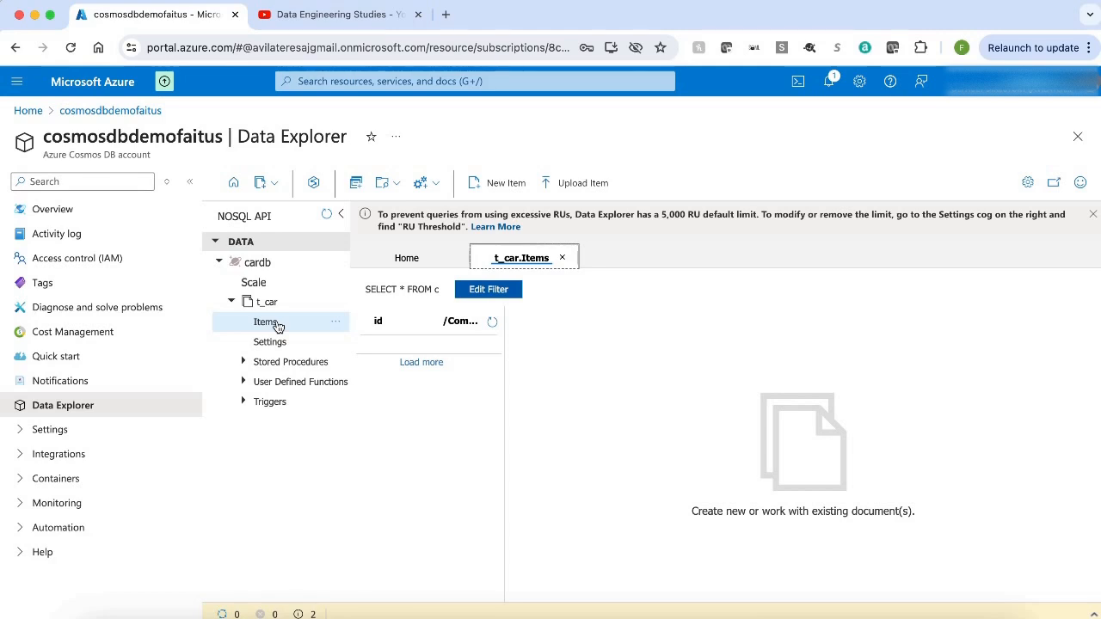
Return to the portal home and open the faitussynapse workspace in Synapse Studio
{"action": "left_click", "coordinate": [26, 111]}
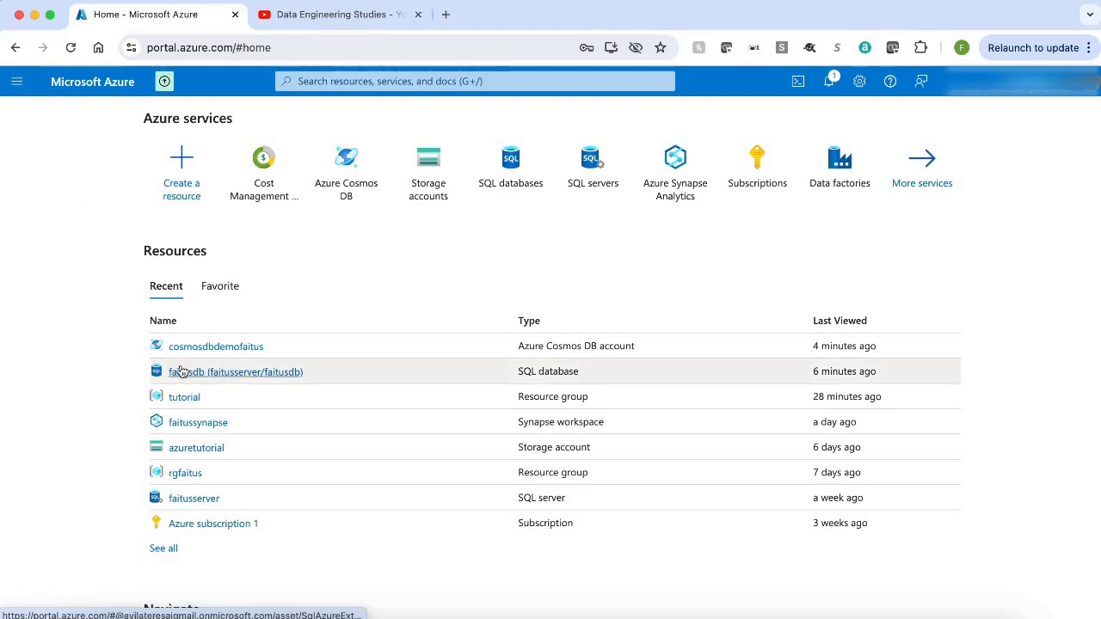
{"action": "left_click", "coordinate": [188, 424]}
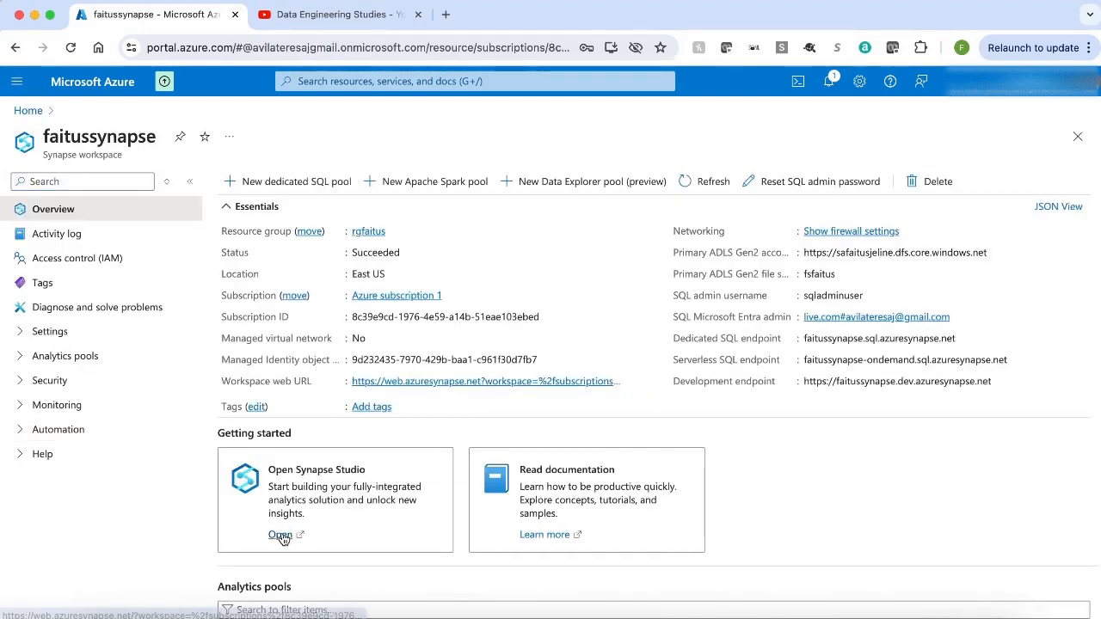
{"action": "left_click", "coordinate": [281, 535]}
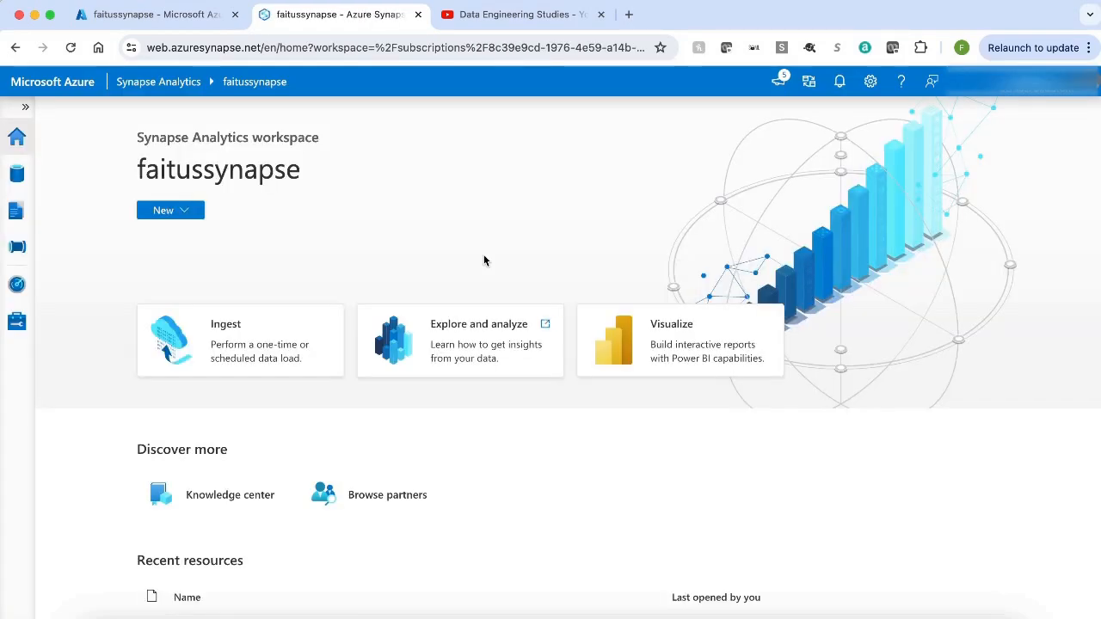
Create a new integration pipeline and name it pldemo
{"action": "left_click", "coordinate": [17, 247]}
{"action": "left_click", "coordinate": [206, 141]}
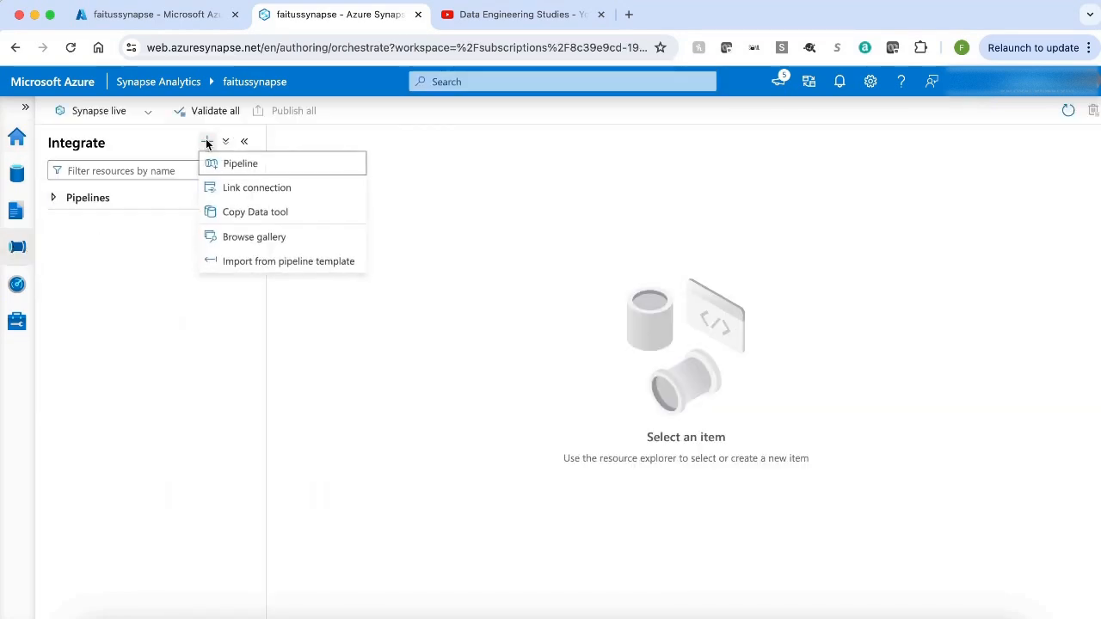
{"action": "left_click", "coordinate": [230, 166]}
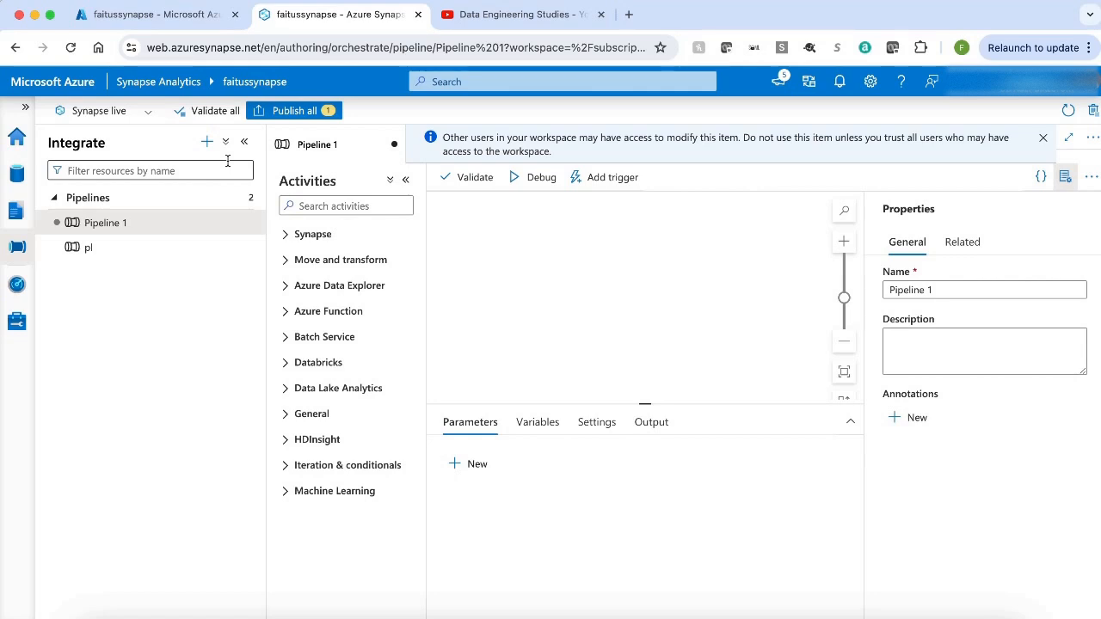
{"action": "triple_click", "coordinate": [956, 287]}
{"action": "type", "text": "pldemo"}
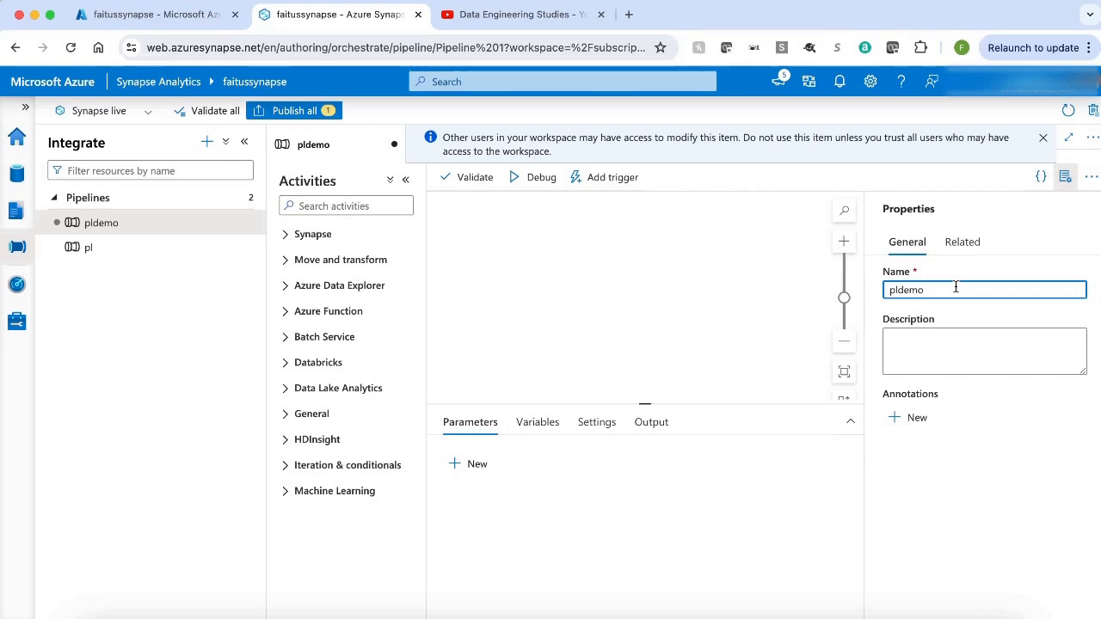
Find the Copy data activity, add it to the pldemo pipeline canvas, and hide the pipeline properties
{"action": "left_click", "coordinate": [345, 209]}
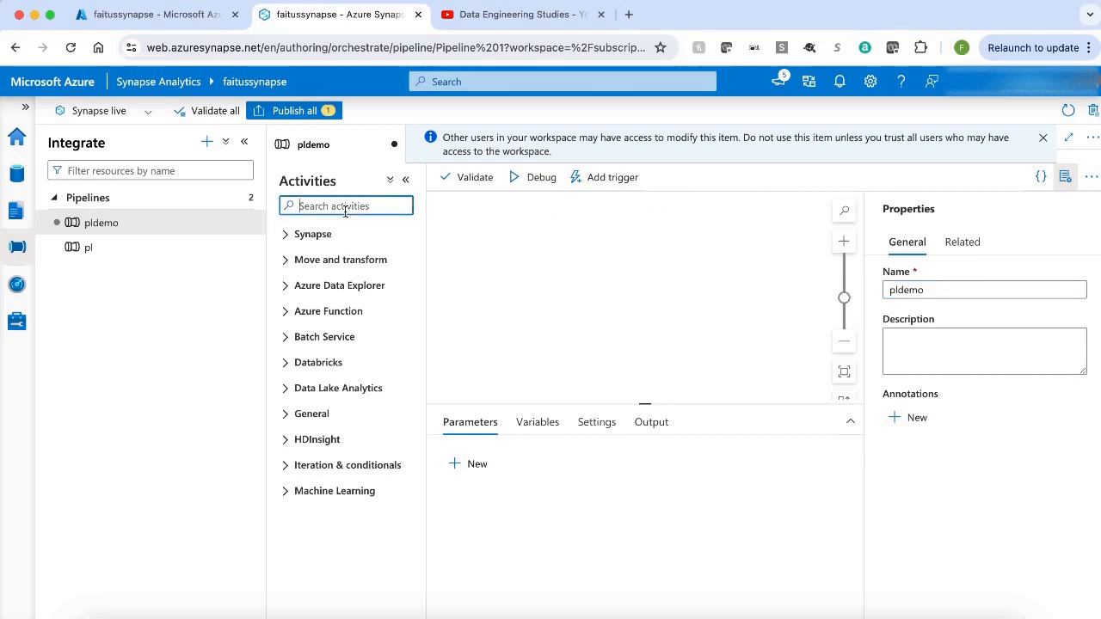
{"action": "type", "text": "cop"}
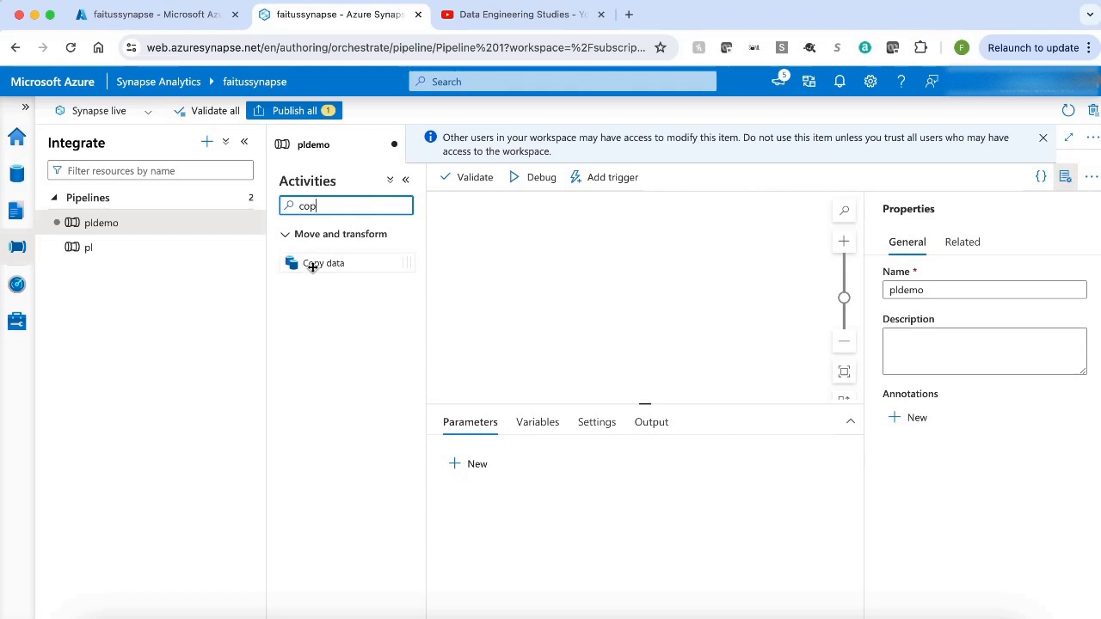
{"action": "left_click_drag", "start_coordinate": [320, 263], "coordinate": [579, 282]}
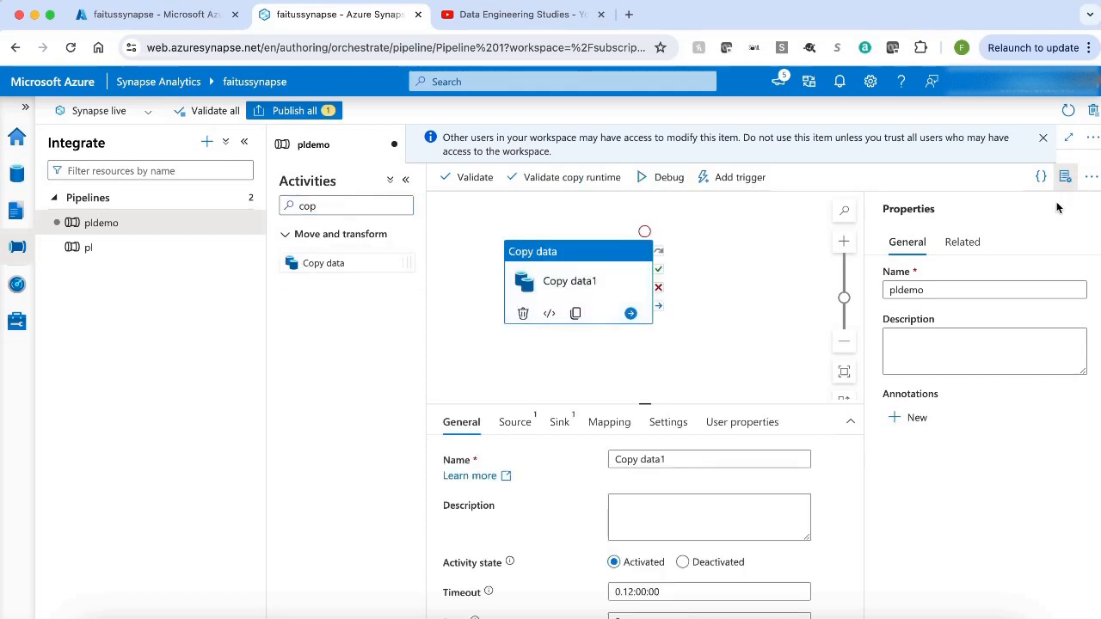
{"action": "left_click", "coordinate": [1066, 177]}
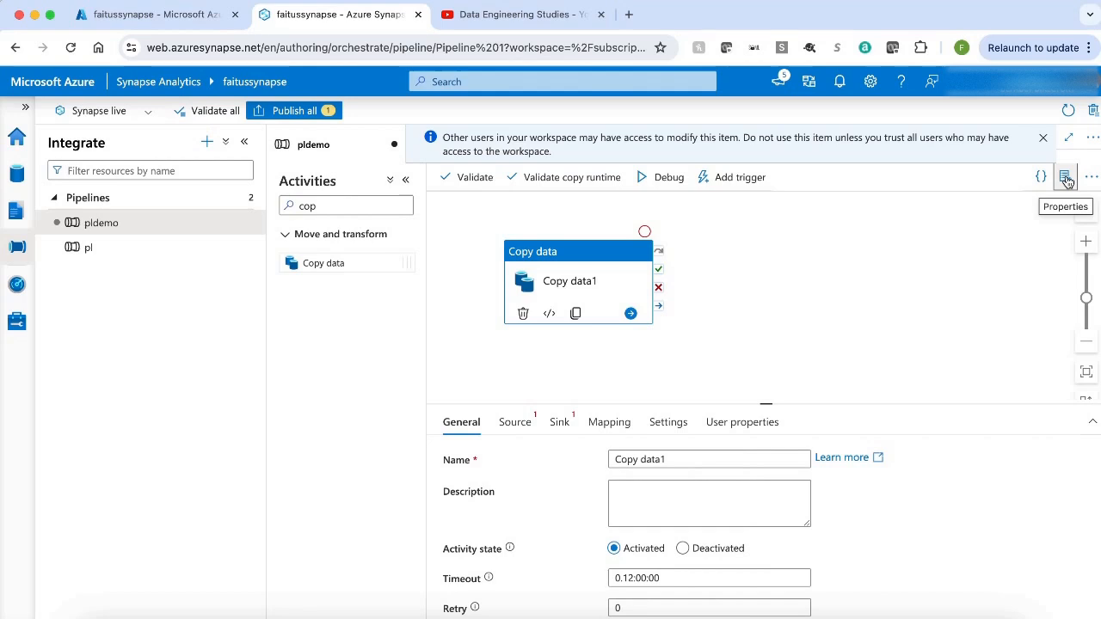
Add a new source dataset to the copy activity, based on Azure SQL Database, and name it dssqldb
{"action": "left_click", "coordinate": [519, 425]}
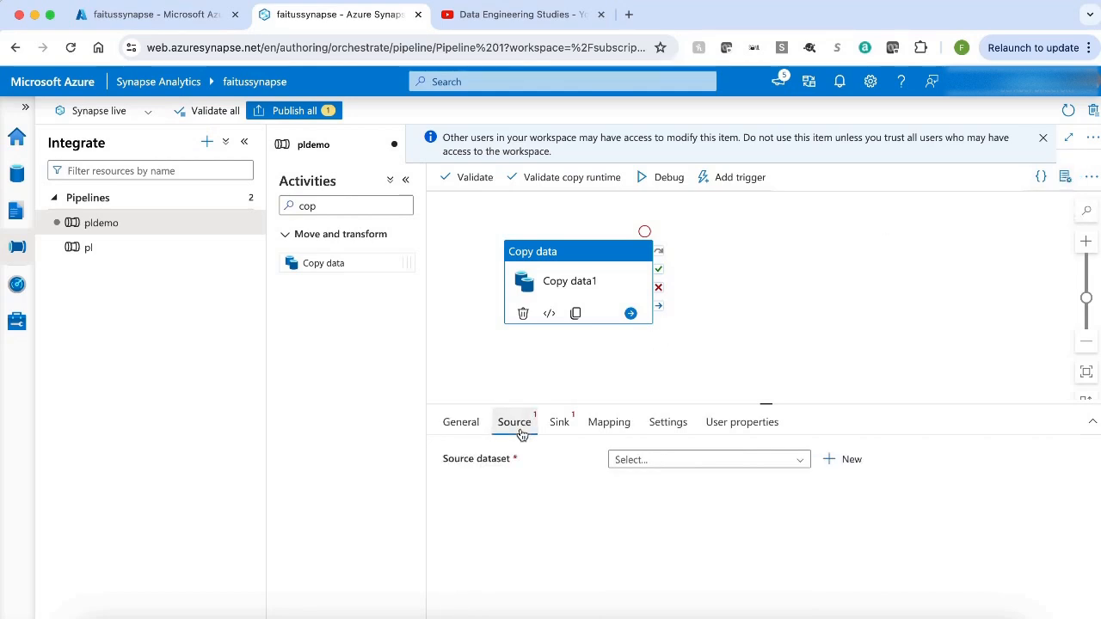
{"action": "left_click", "coordinate": [852, 460]}
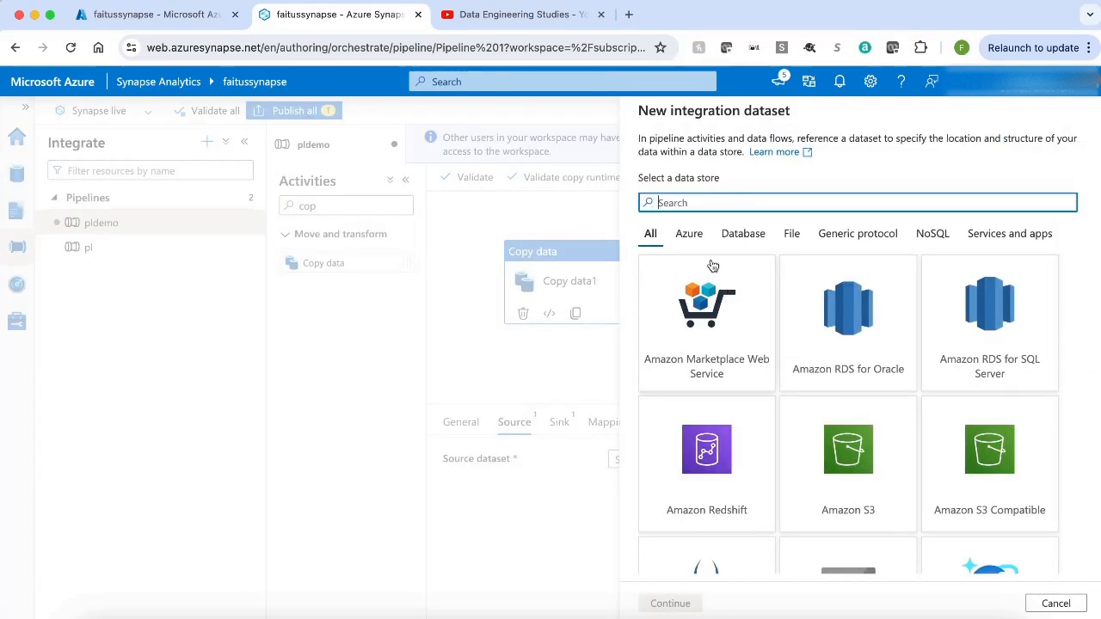
{"action": "left_click", "coordinate": [693, 237]}
{"action": "left_click", "coordinate": [693, 237]}
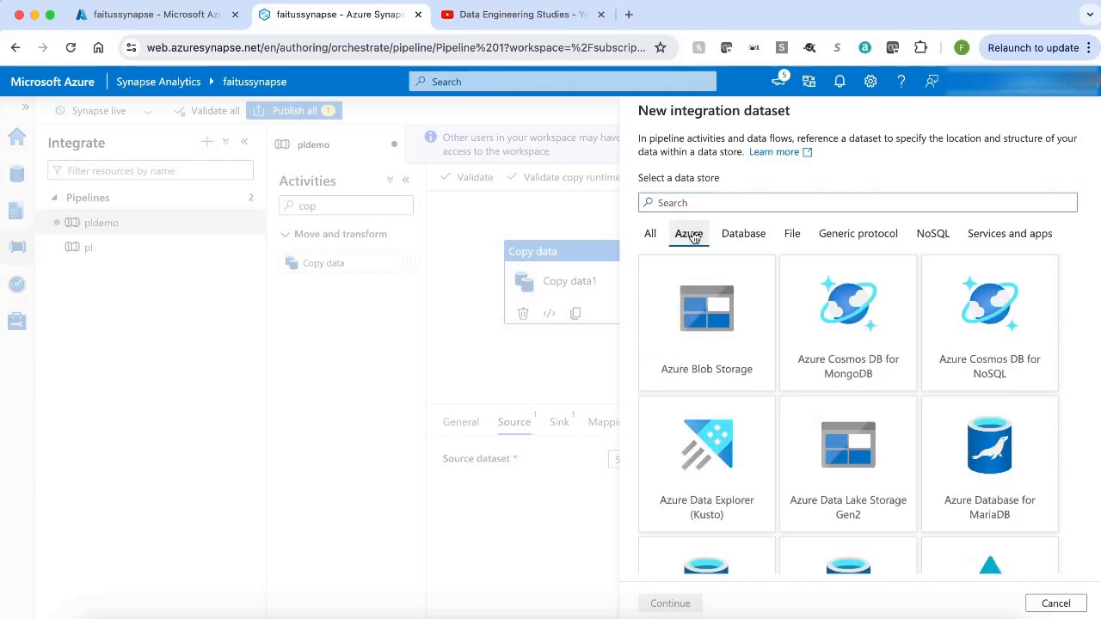
{"action": "scroll", "coordinate": [852, 387], "scroll_direction": "down", "scroll_amount": 3}
{"action": "scroll", "coordinate": [851, 387], "scroll_direction": "down", "scroll_amount": 4}
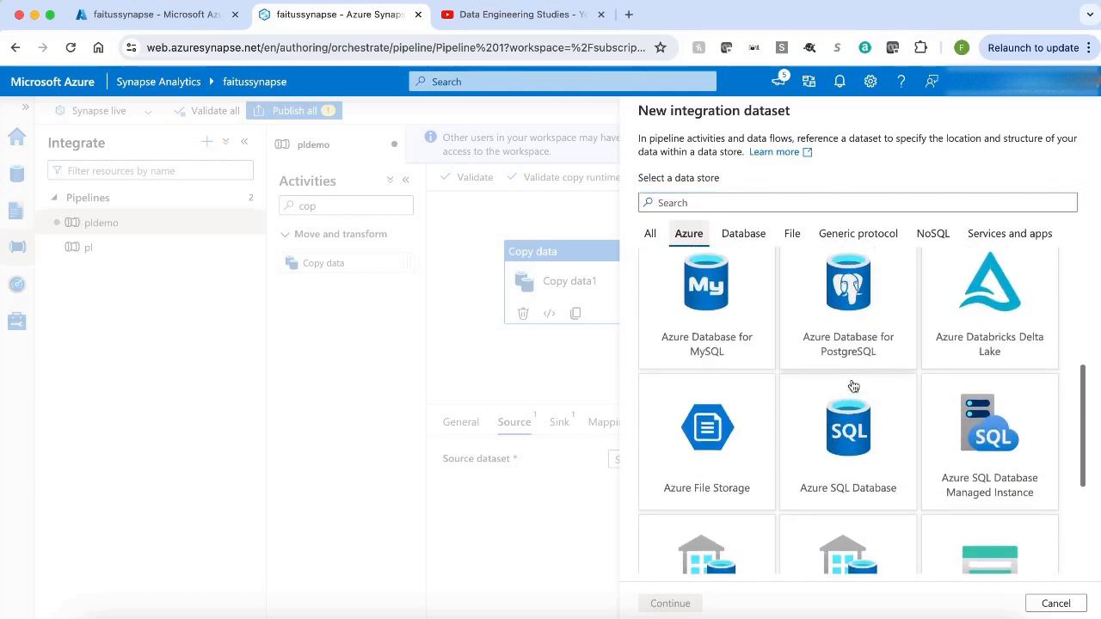
{"action": "left_click", "coordinate": [848, 447]}
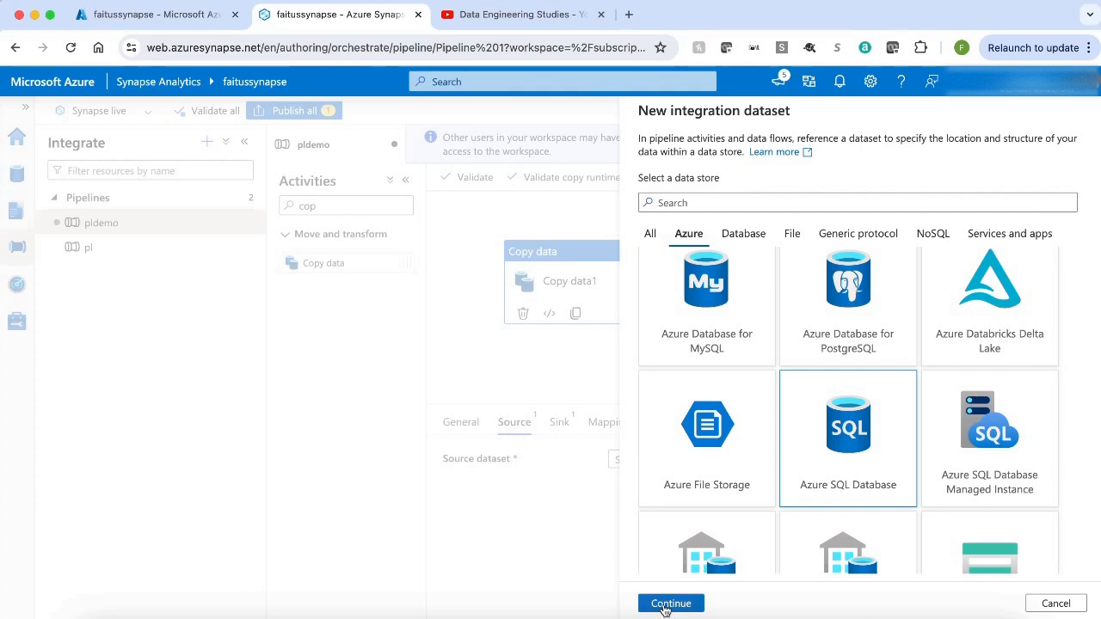
{"action": "left_click", "coordinate": [666, 605]}
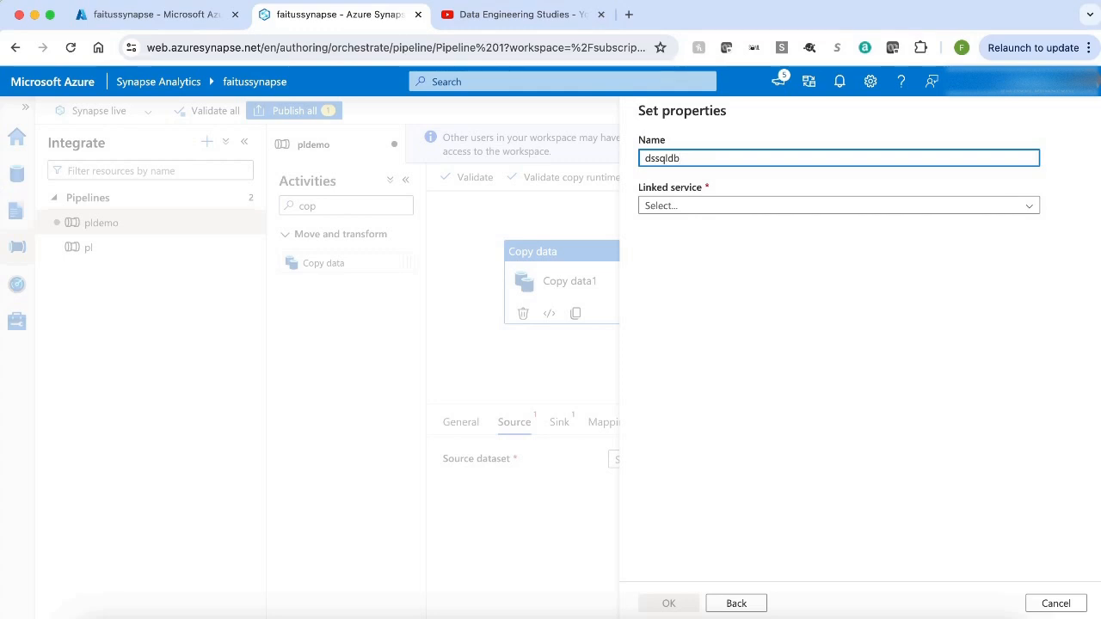
Start a new linked service for the dssqldb dataset and name it lssourcesqldb
{"action": "left_click", "coordinate": [664, 207]}
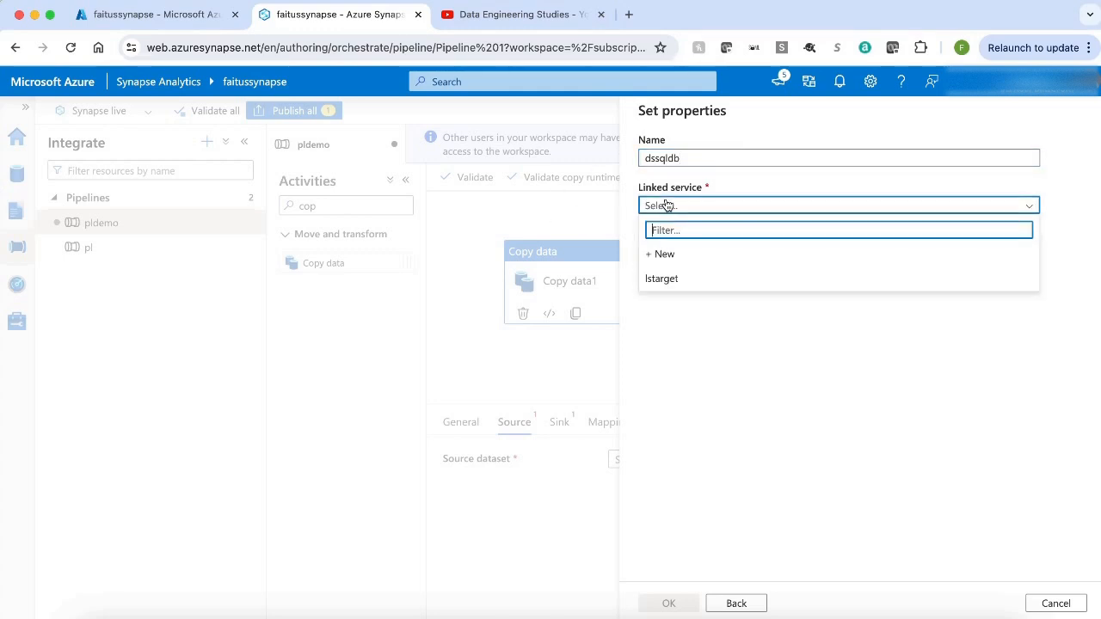
{"action": "left_click", "coordinate": [669, 253]}
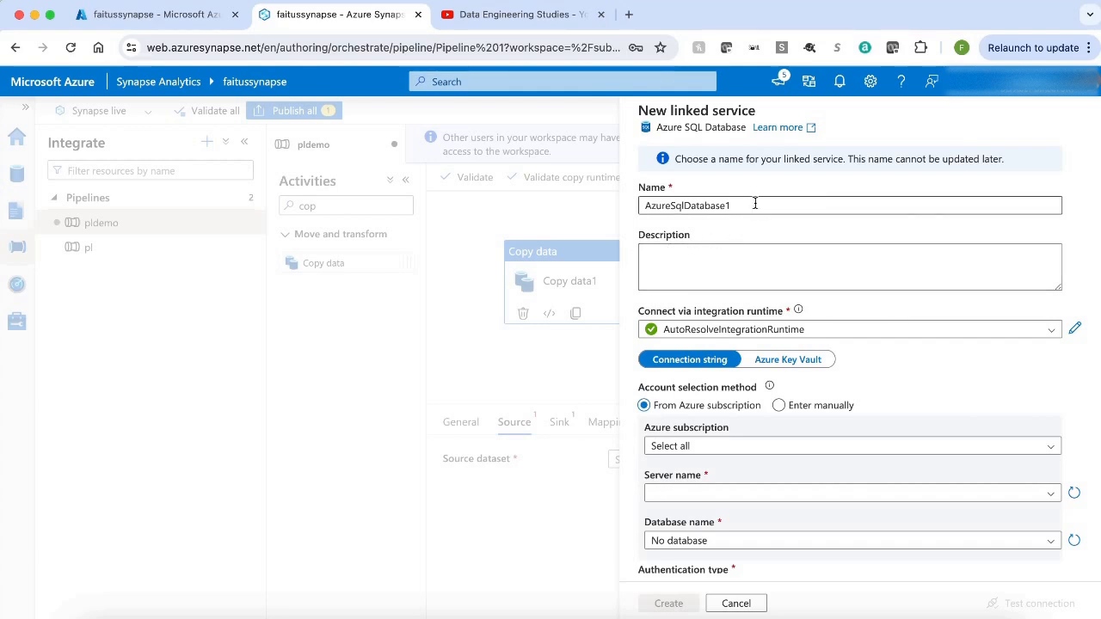
{"action": "left_click_drag", "start_coordinate": [755, 205], "coordinate": [600, 204]}
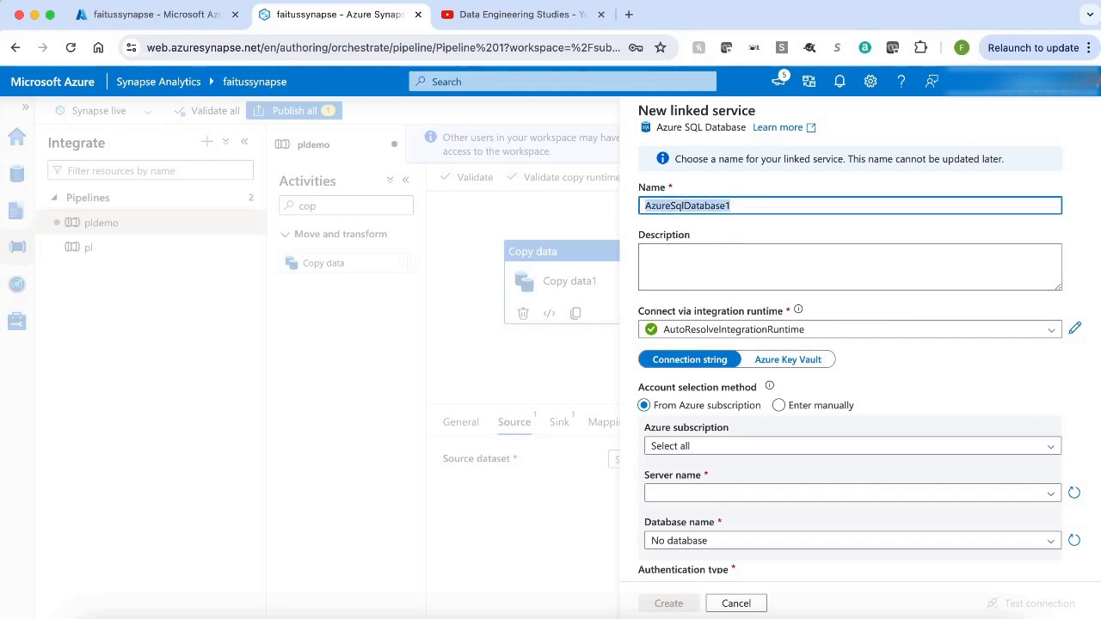
{"action": "type", "text": "lssou"}
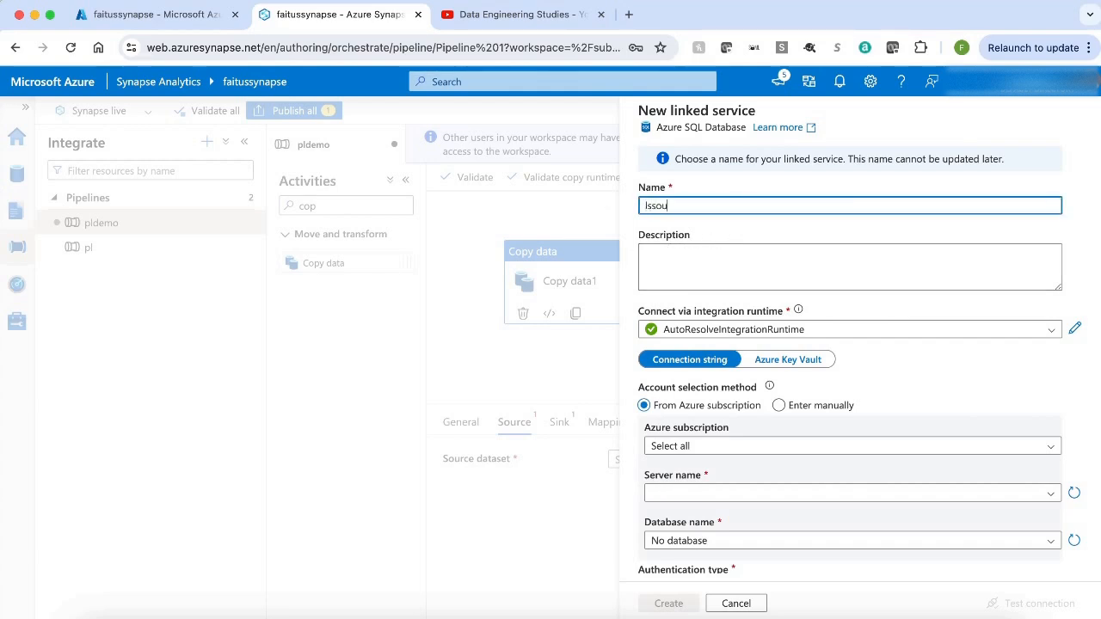
{"action": "type", "text": "rcesqldb"}
Point the linked service to Azure subscription 1, server faitusserver and database faitusdb
{"action": "left_click", "coordinate": [705, 447]}
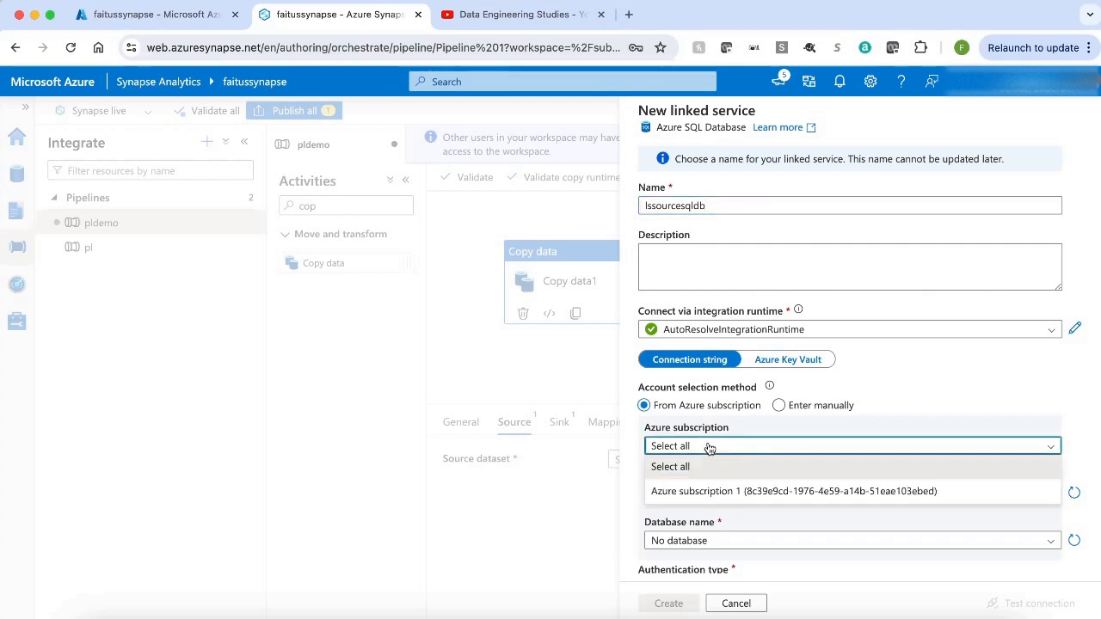
{"action": "left_click", "coordinate": [706, 492]}
{"action": "scroll", "coordinate": [706, 447], "scroll_direction": "down", "scroll_amount": 2}
{"action": "left_click", "coordinate": [709, 402]}
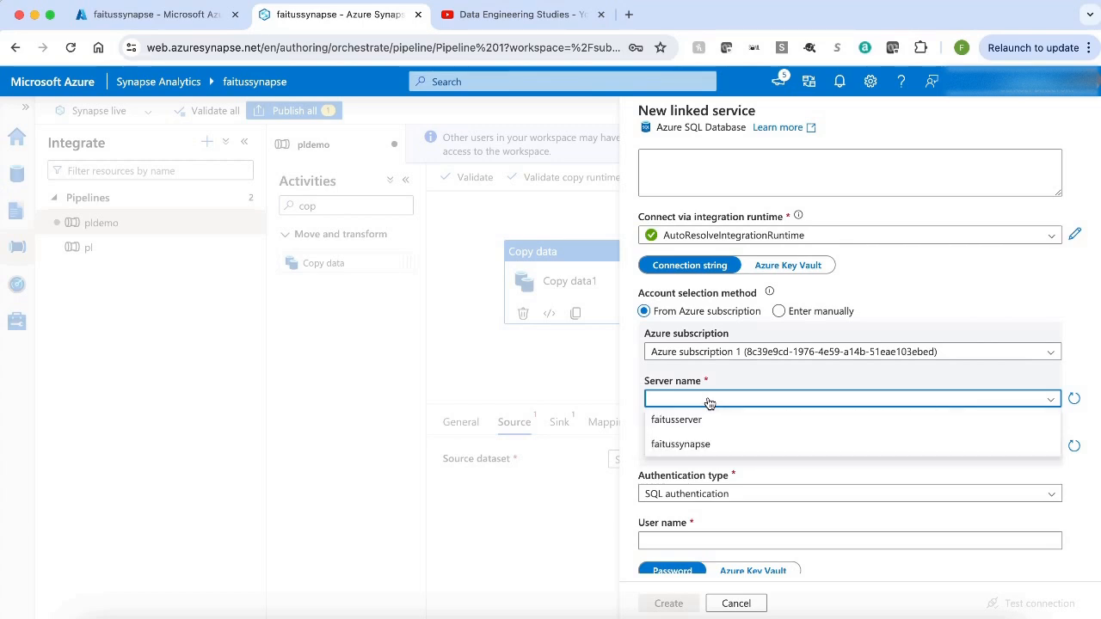
{"action": "left_click", "coordinate": [700, 421]}
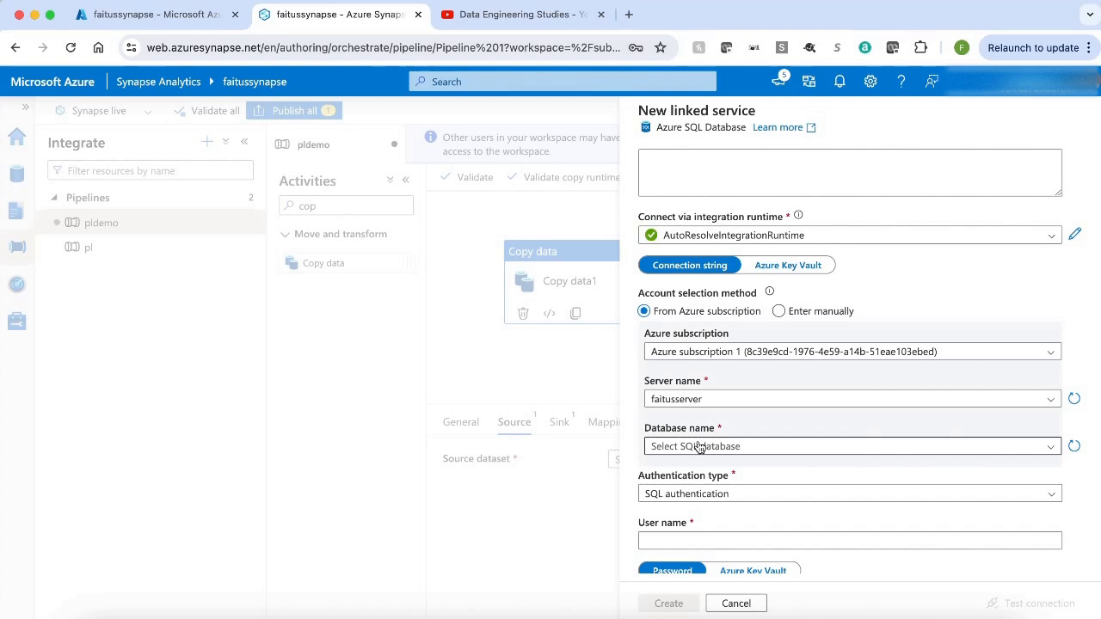
{"action": "left_click", "coordinate": [699, 447]}
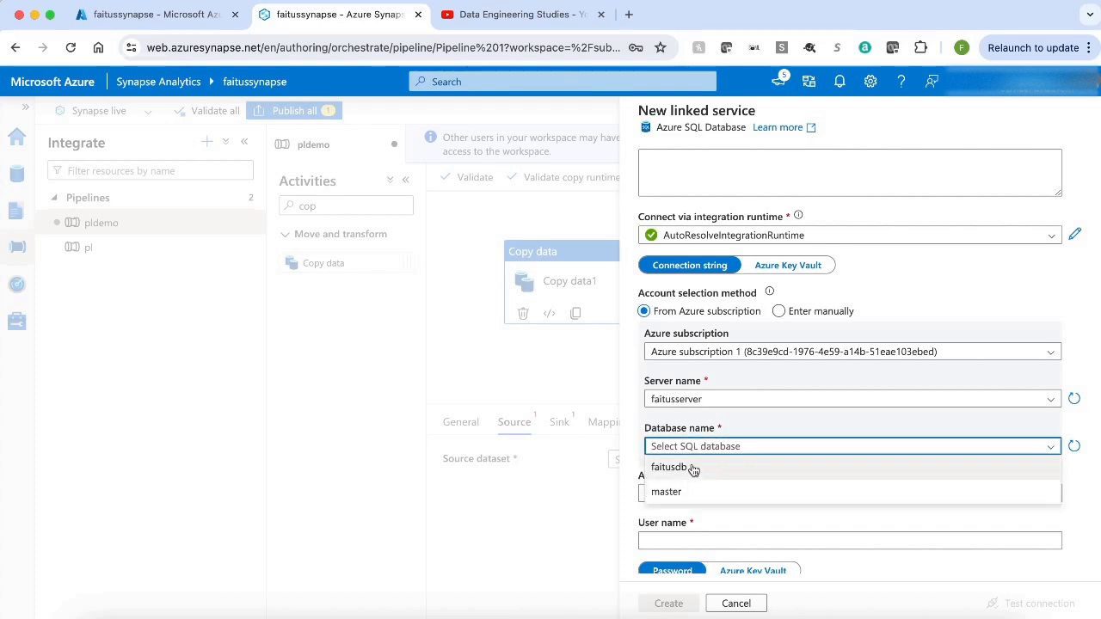
{"action": "left_click", "coordinate": [693, 468]}
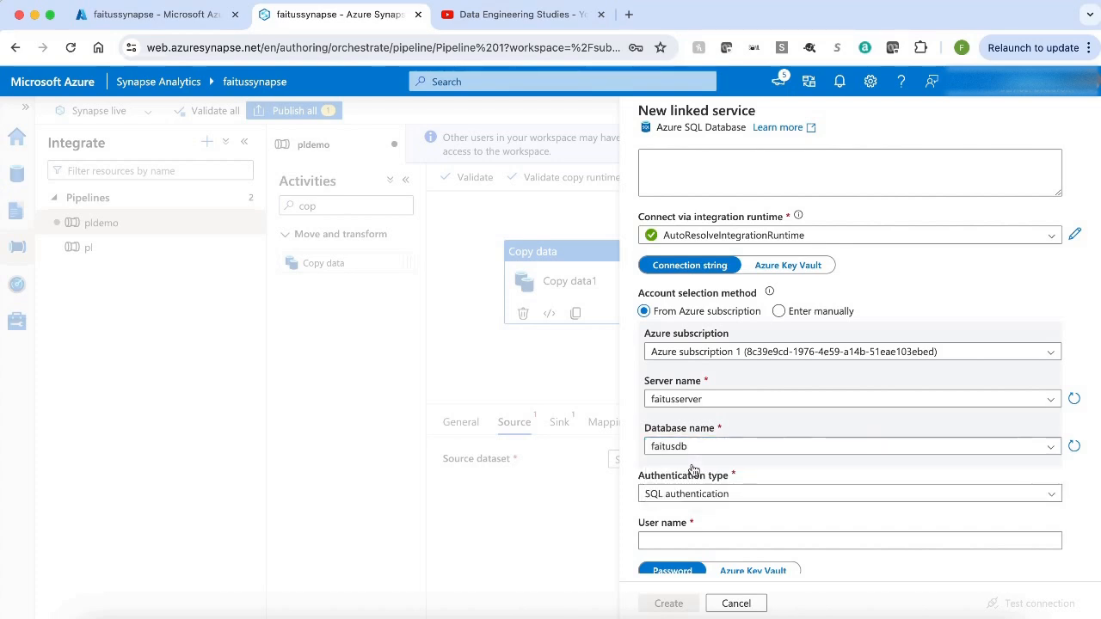
Enter the SQL authentication user name and password, test the connection, and create the linked service
{"action": "scroll", "coordinate": [692, 469], "scroll_direction": "down", "scroll_amount": 3}
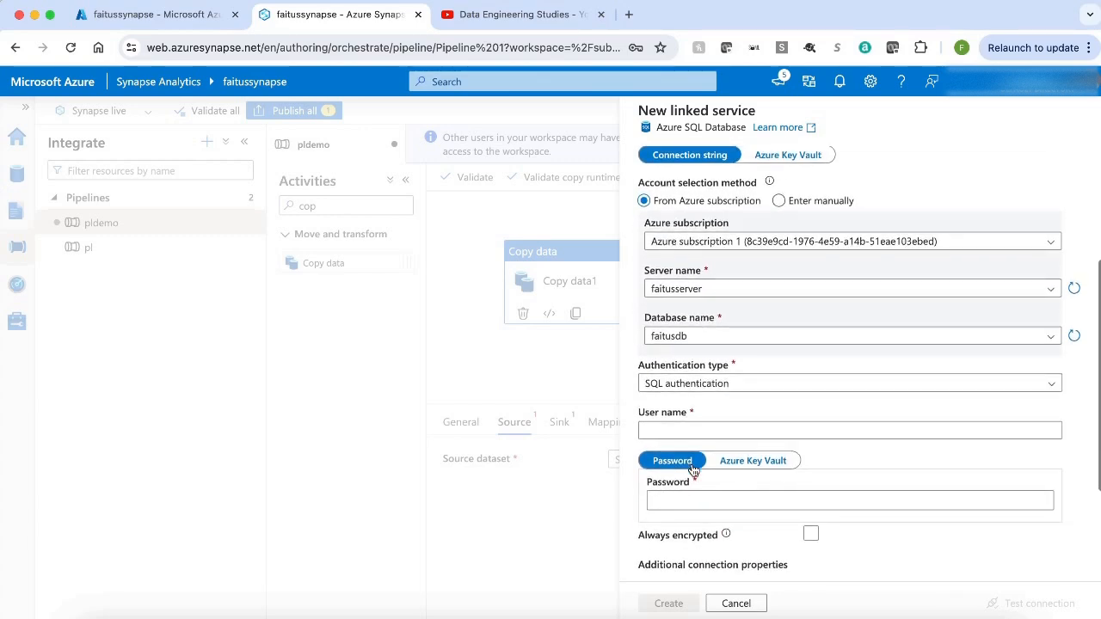
{"action": "left_click", "coordinate": [679, 369]}
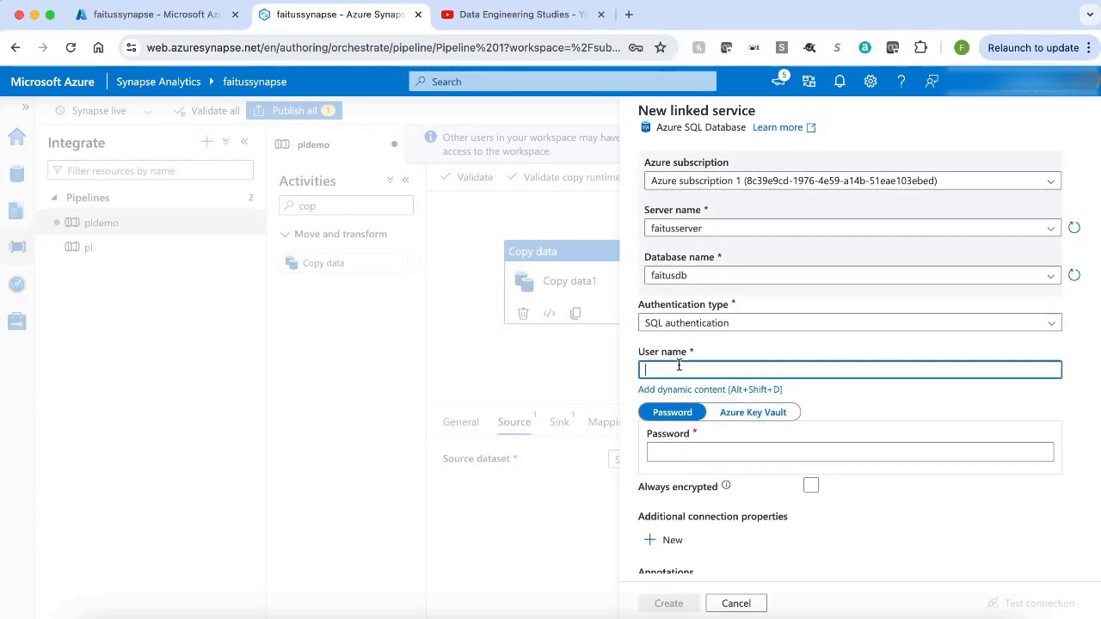
{"action": "type", "text": "adminfaitus"}
{"action": "key", "text": "Tab"}
{"action": "type", "text": "••••••••••••"}
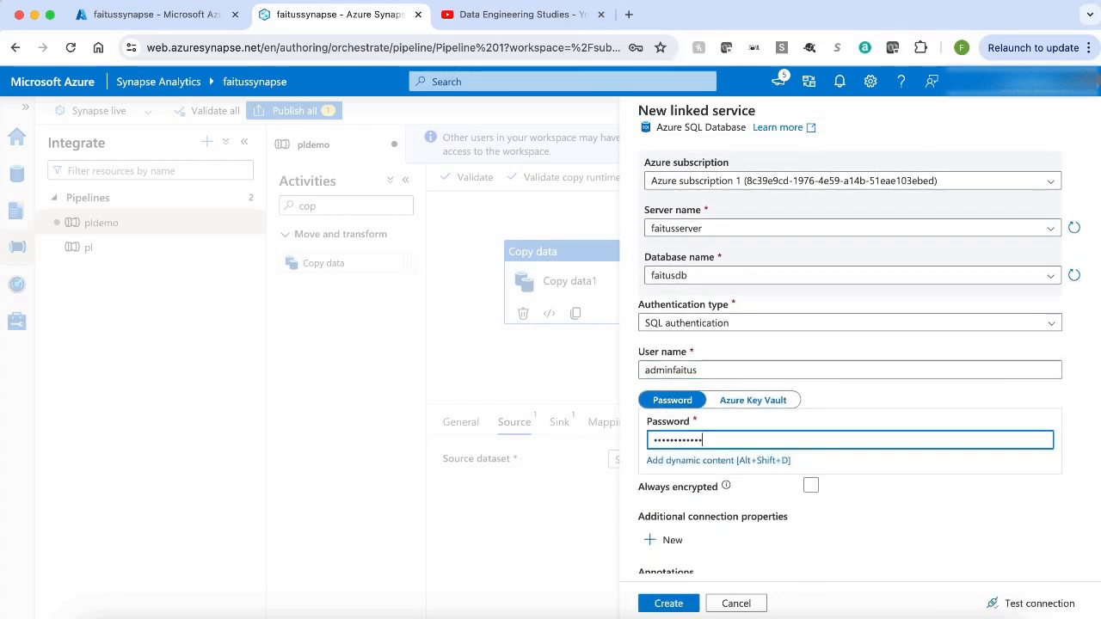
{"action": "left_click", "coordinate": [1035, 604]}
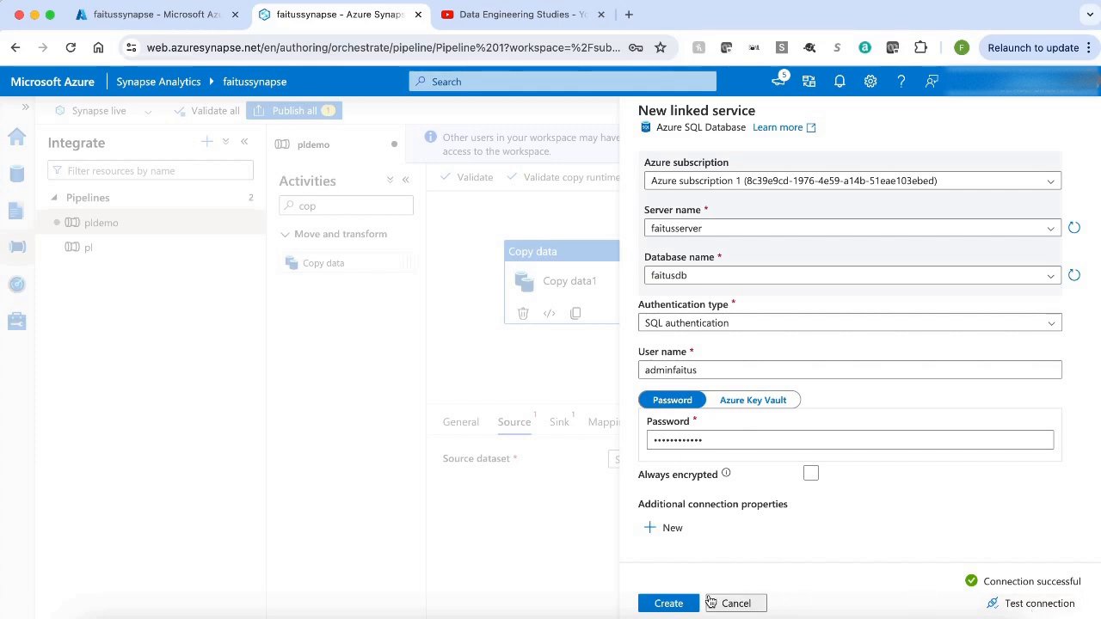
{"action": "left_click", "coordinate": [694, 604]}
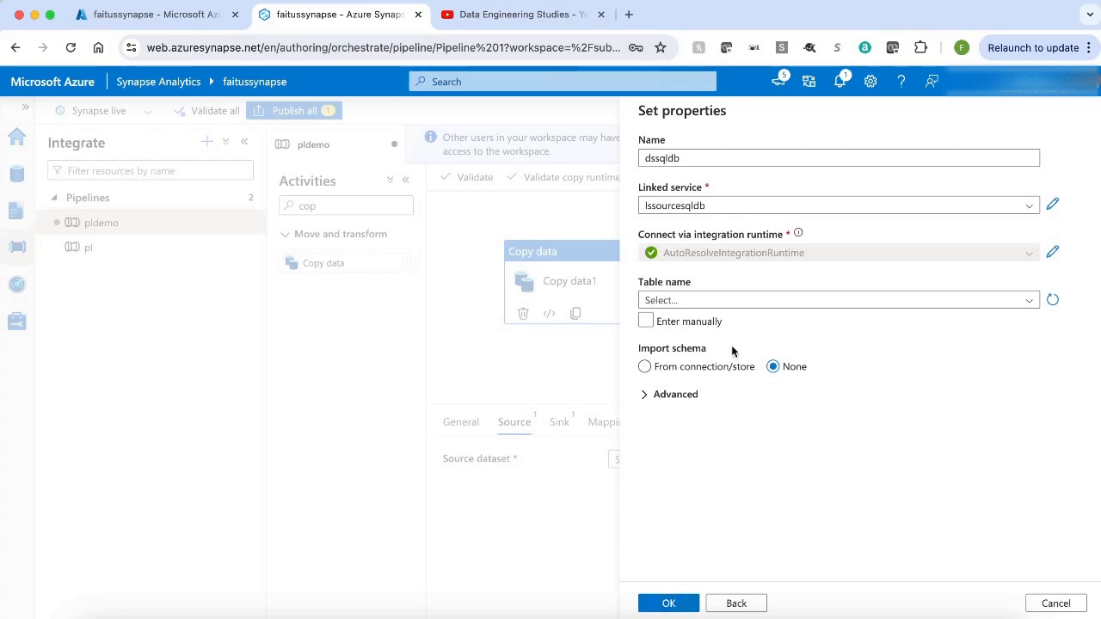
Choose the dbo.cardetails table with its schema imported from the connection/store, and save the source dataset
{"action": "left_click", "coordinate": [750, 300]}
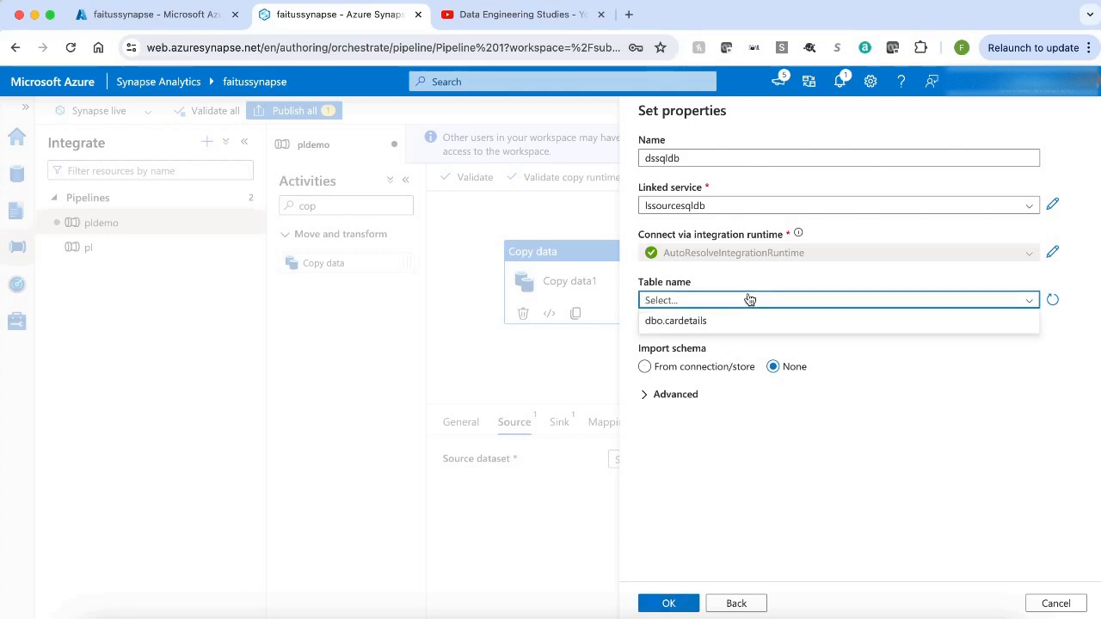
{"action": "left_click", "coordinate": [731, 320]}
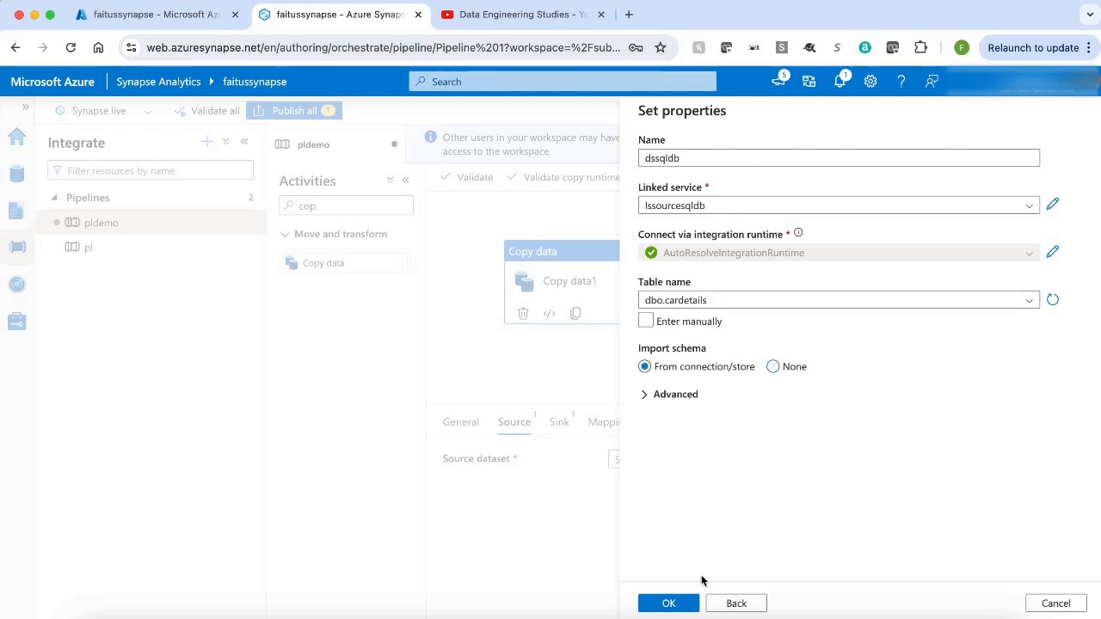
{"action": "left_click", "coordinate": [672, 606]}
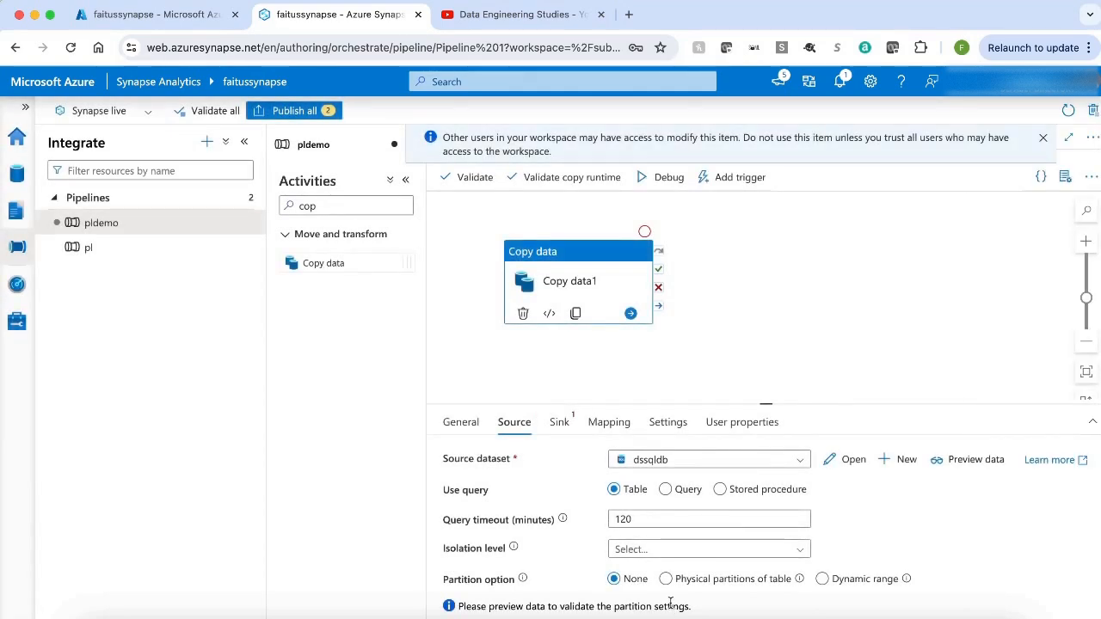
Add a new sink dataset to the copy activity, based on Azure Cosmos DB for NoSQL
{"action": "scroll", "coordinate": [669, 601], "scroll_direction": "down", "scroll_amount": 2}
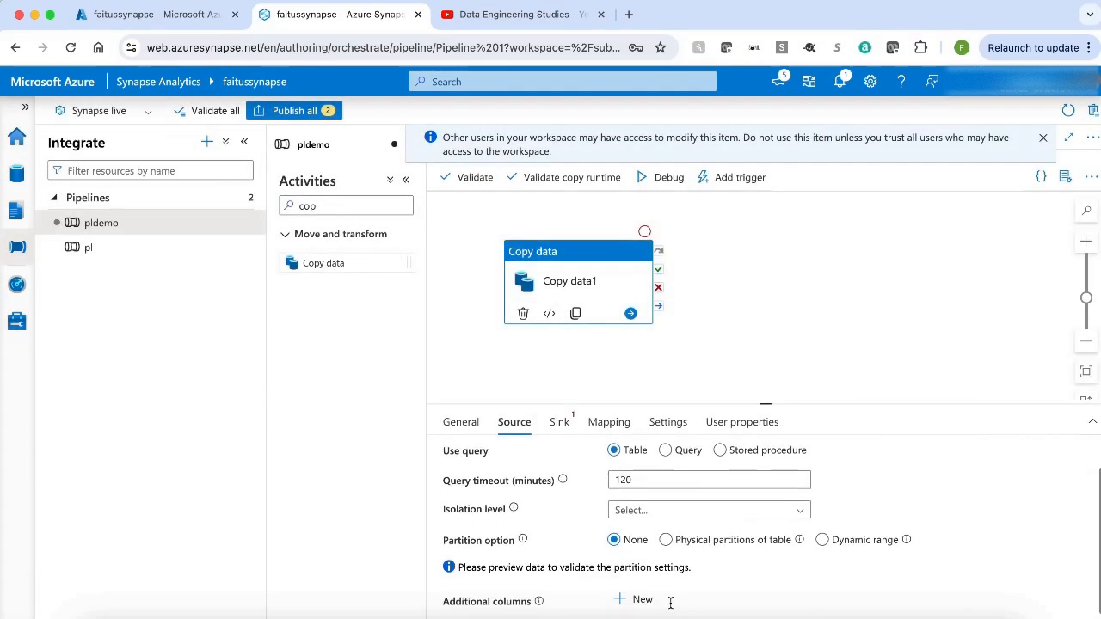
{"action": "scroll", "coordinate": [552, 467], "scroll_direction": "up", "scroll_amount": 1}
{"action": "left_click", "coordinate": [563, 427]}
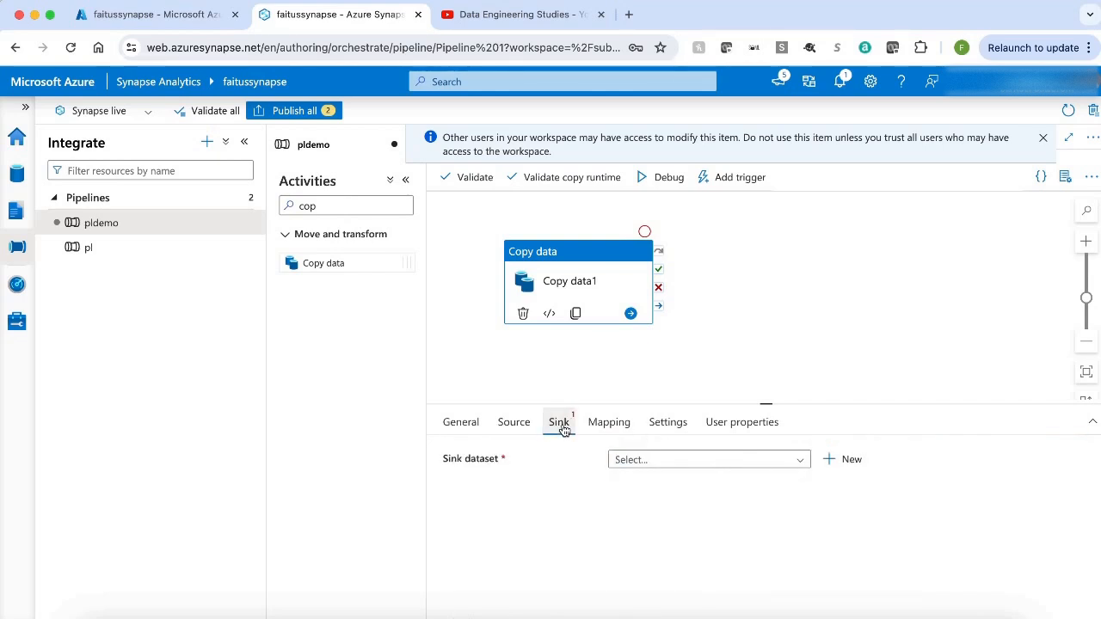
{"action": "left_click", "coordinate": [848, 459]}
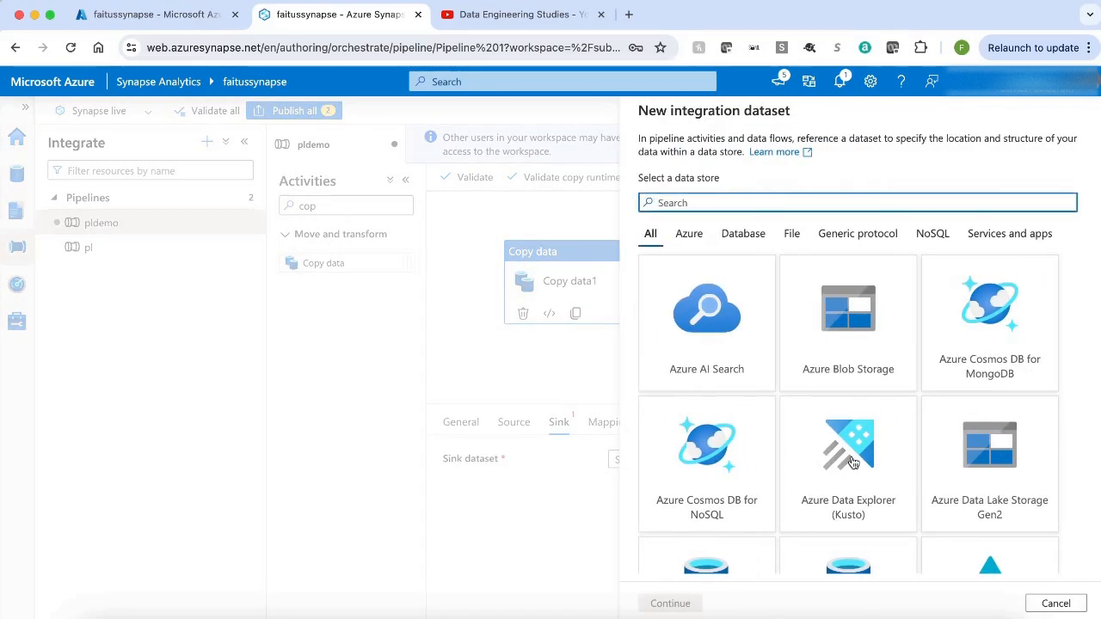
{"action": "type", "text": "cos"}
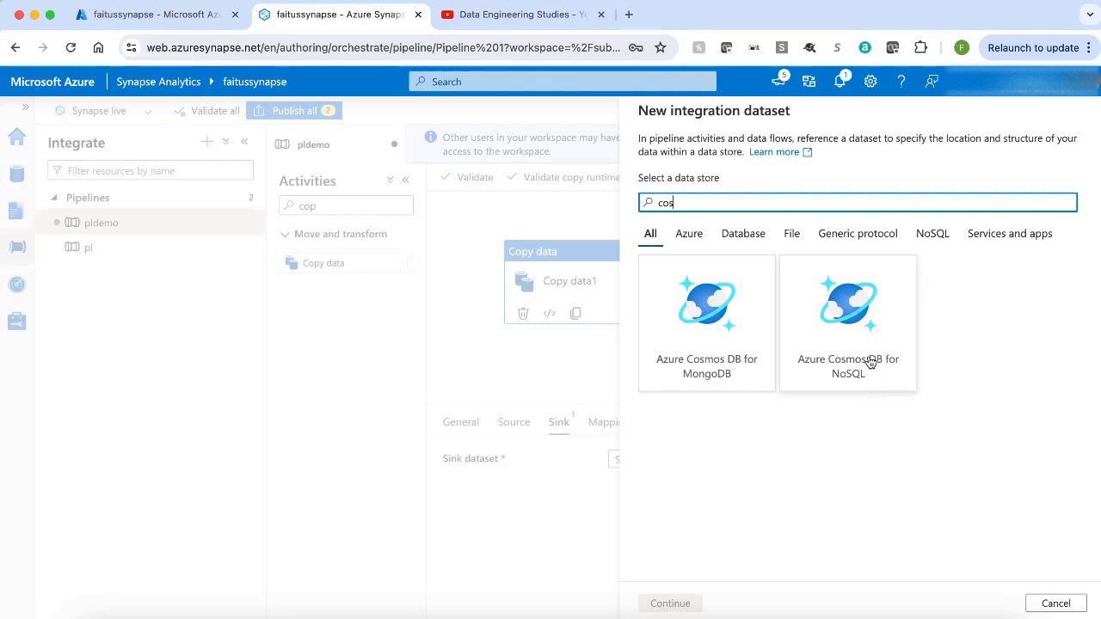
{"action": "left_click", "coordinate": [846, 368]}
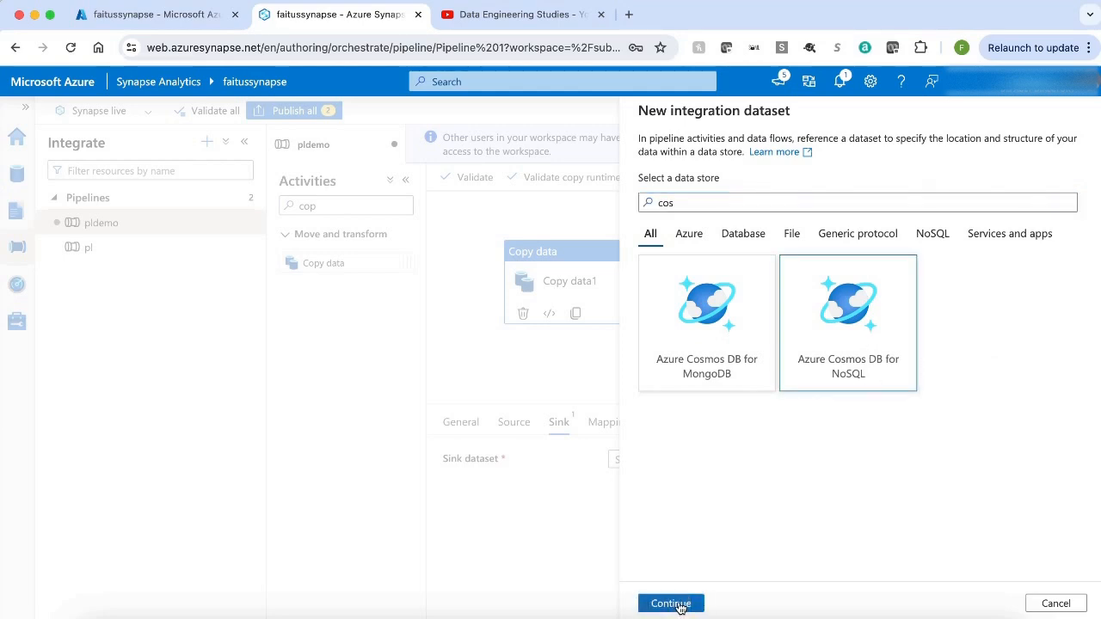
{"action": "left_click", "coordinate": [679, 605]}
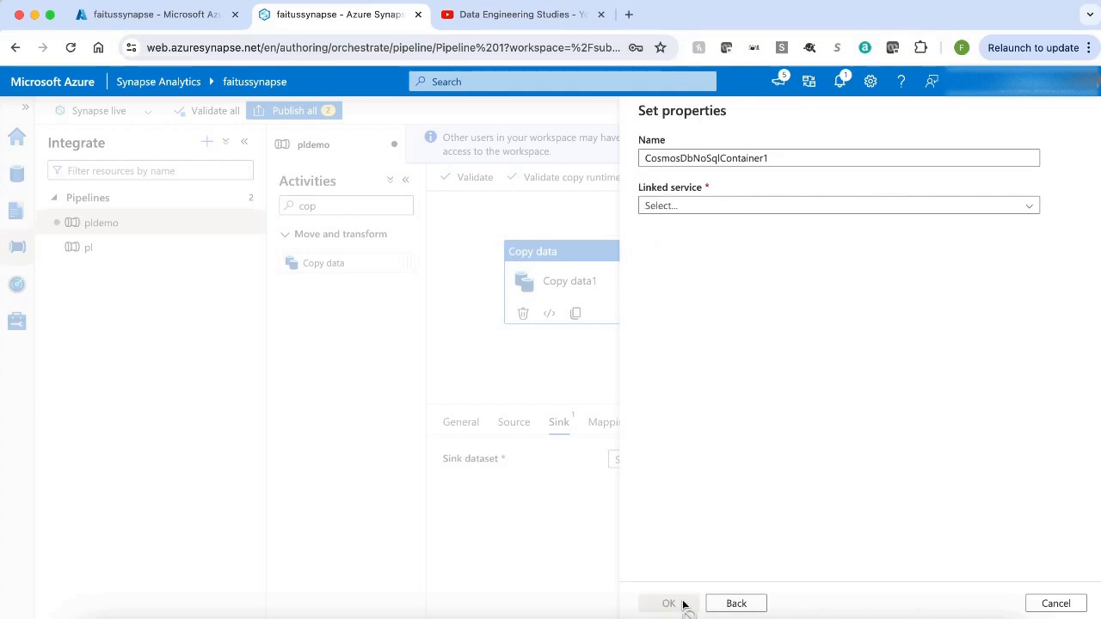
Name the sink dataset dstargetCosmosDb
{"action": "left_click", "coordinate": [645, 158]}
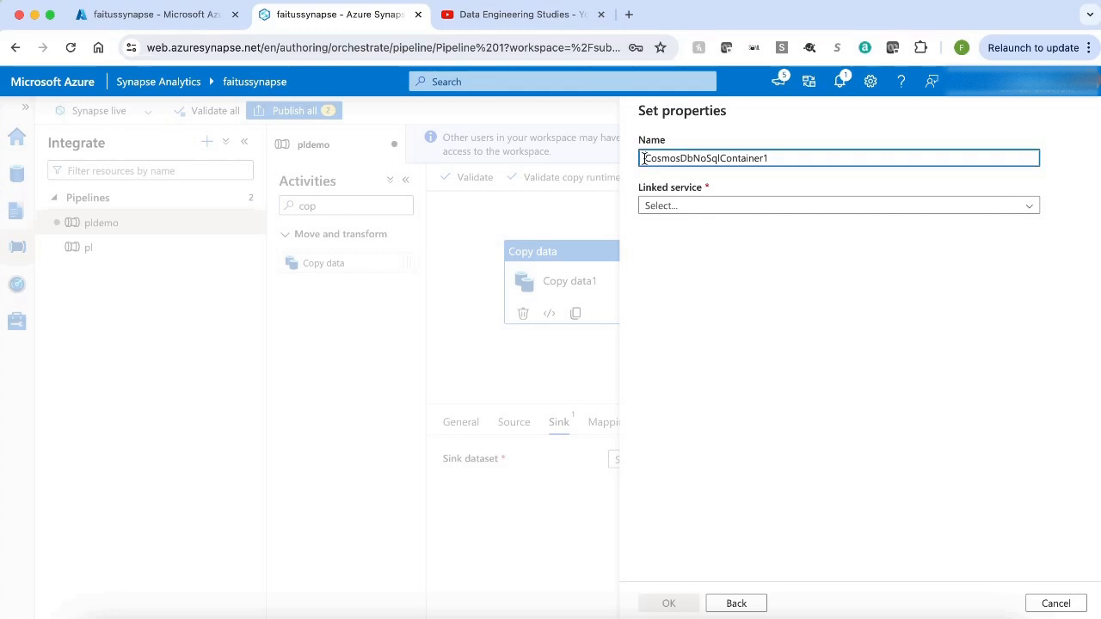
{"action": "type", "text": "dsta"}
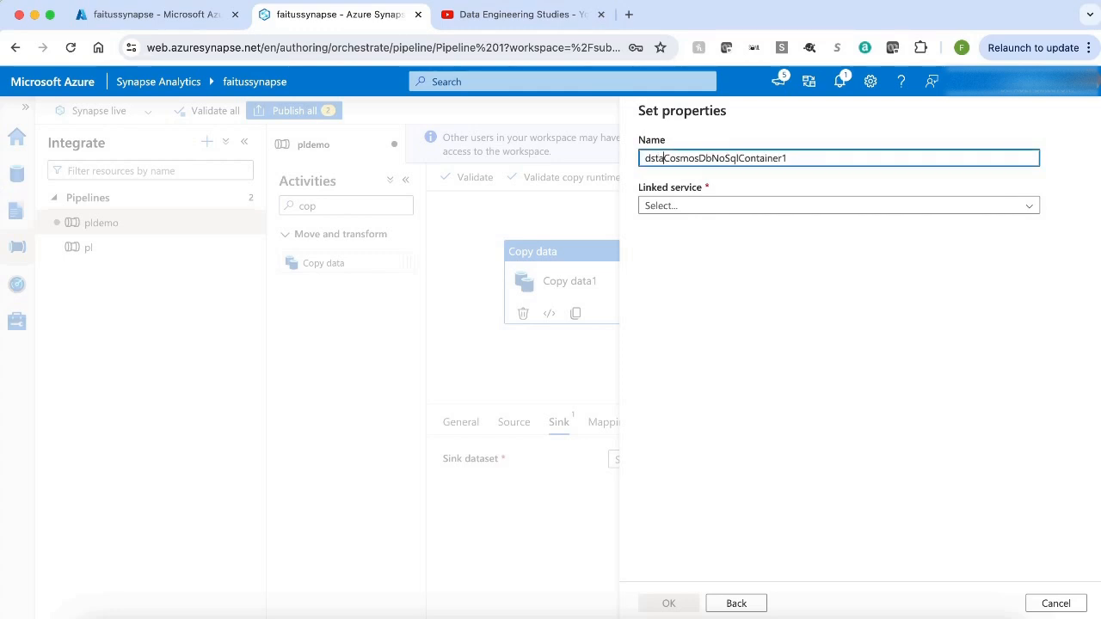
{"action": "type", "text": "rget"}
{"action": "key", "text": "End"}
{"action": "key", "text": "BackSpace"}
{"action": "key", "text": "BackSpace"}
{"action": "key", "text": "BackSpace"}
{"action": "key", "text": "BackSpace"}
{"action": "key", "text": "BackSpace"}
{"action": "key", "text": "BackSpace"}
{"action": "key", "text": "BackSpace"}
{"action": "key", "text": "BackSpace"}
{"action": "key", "text": "BackSpace"}
{"action": "key", "text": "BackSpace"}
{"action": "key", "text": "BackSpace"}
{"action": "key", "text": "BackSpace"}
{"action": "key", "text": "BackSpace"}
{"action": "key", "text": "BackSpace"}
{"action": "key", "text": "BackSpace"}
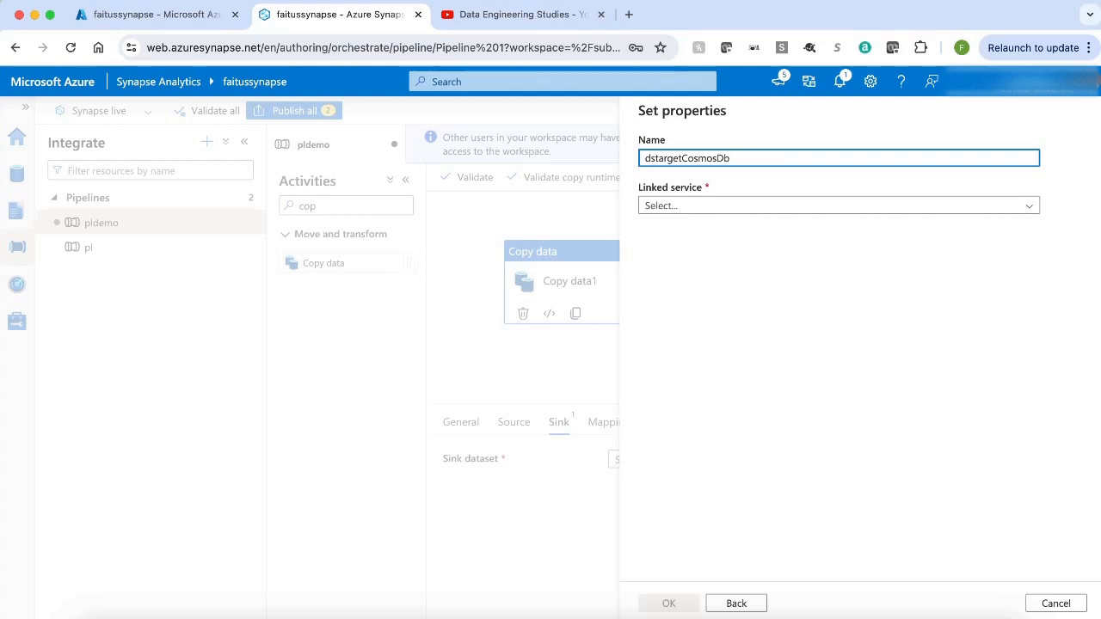
Start a new linked service for the sink dataset and name it lsCosmosDb
{"action": "left_click", "coordinate": [782, 208]}
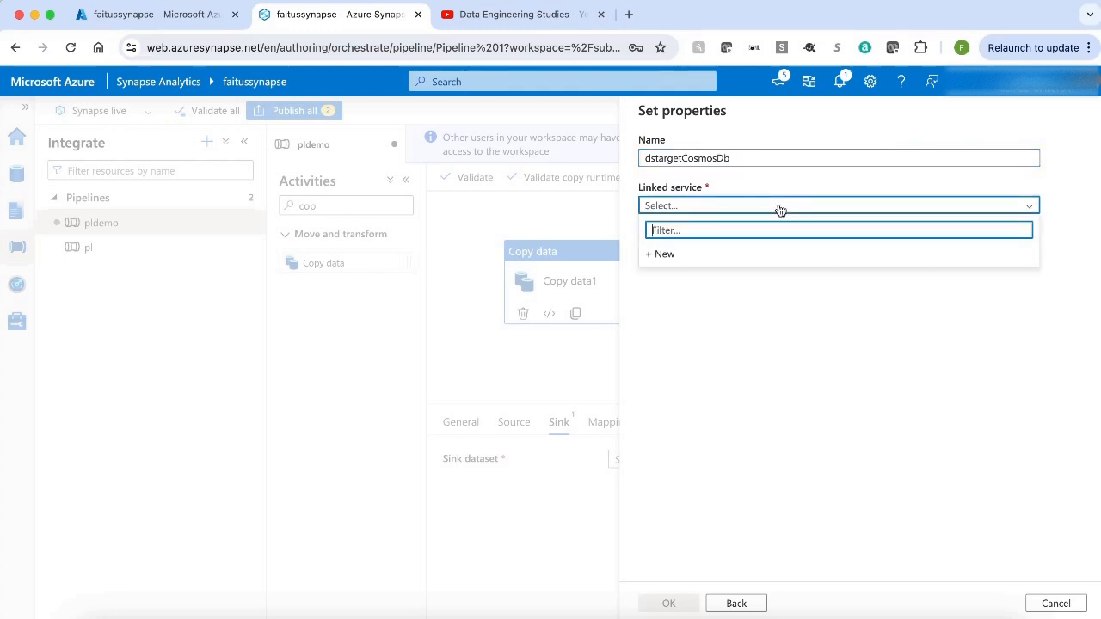
{"action": "left_click", "coordinate": [738, 262]}
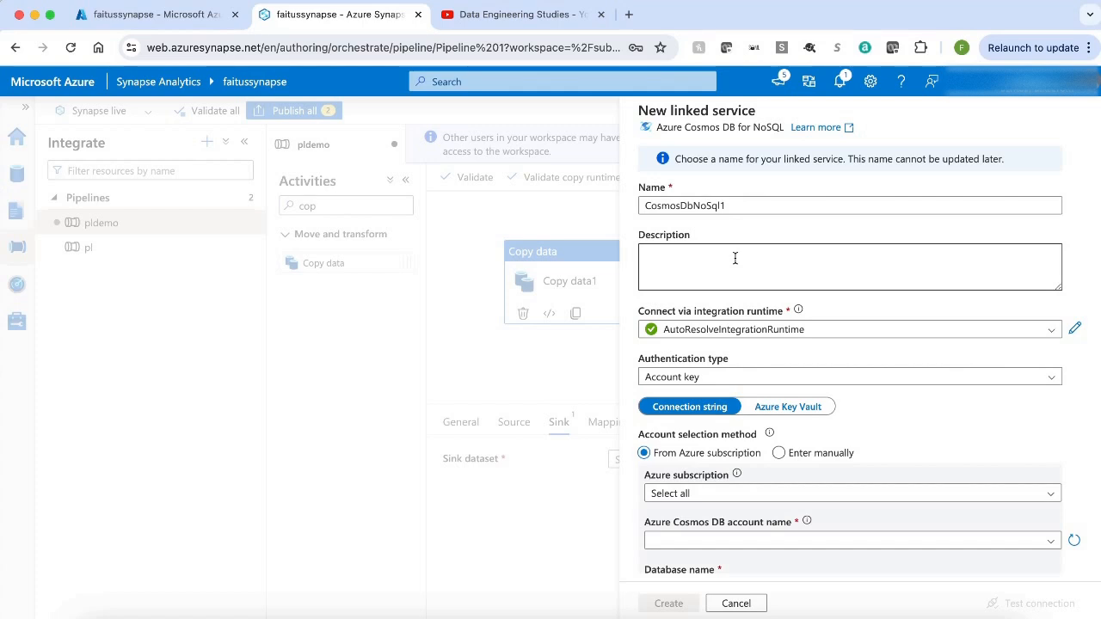
{"action": "left_click", "coordinate": [743, 206]}
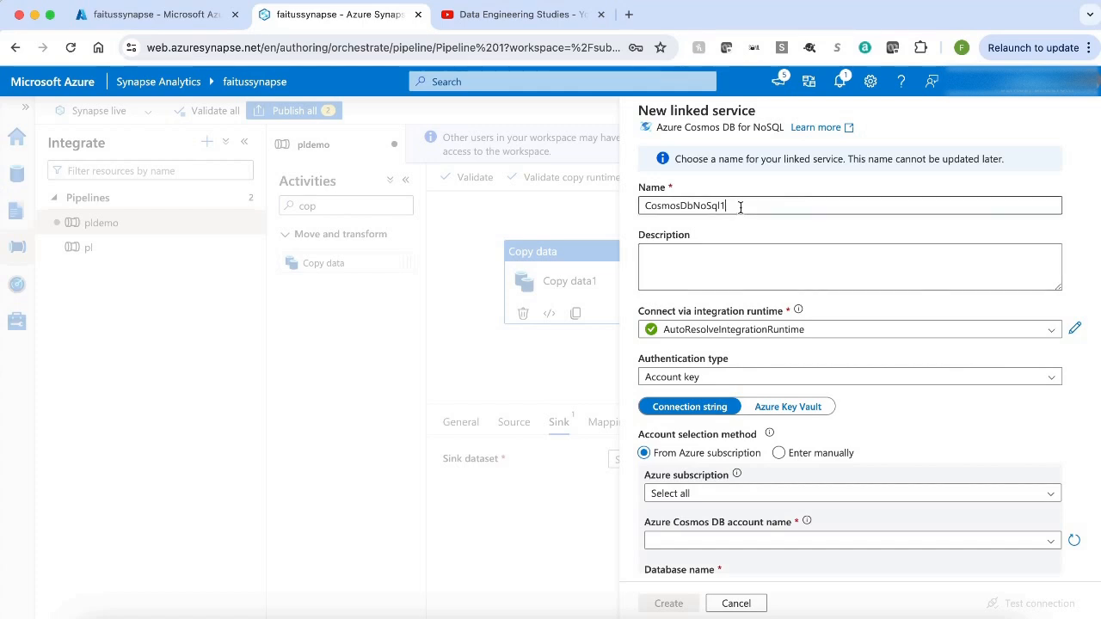
{"action": "key", "text": "BackSpace"}
{"action": "key", "text": "BackSpace"}
{"action": "key", "text": "BackSpace"}
{"action": "key", "text": "BackSpace"}
{"action": "key", "text": "BackSpace"}
{"action": "key", "text": "BackSpace"}
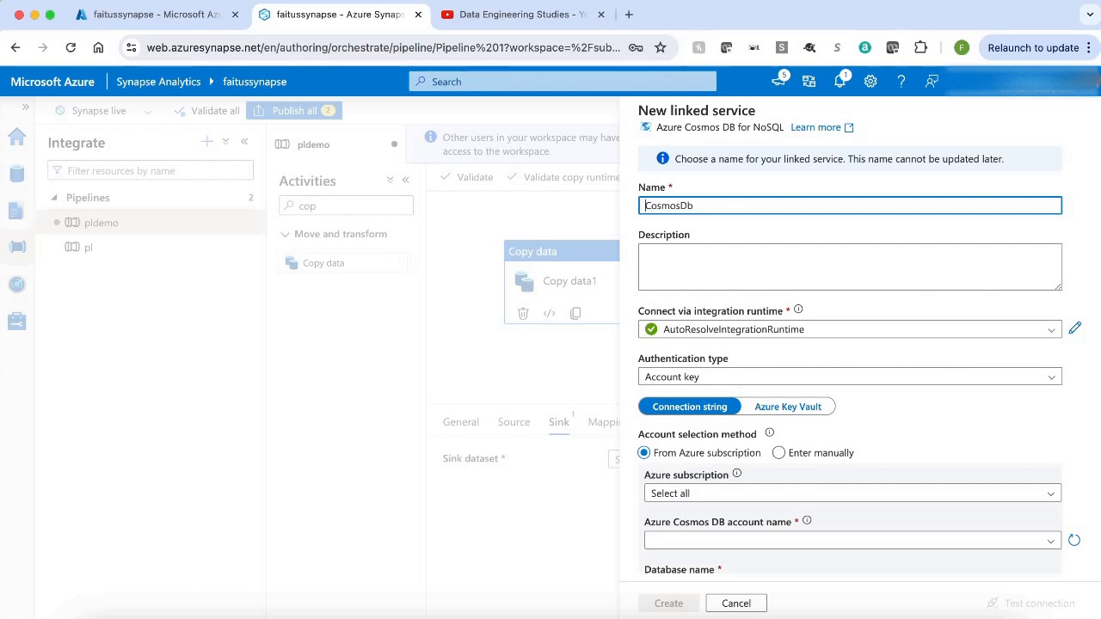
{"action": "type", "text": "ls"}
Connect the linked service to Azure subscription 1, account cosmosdbdemofaitus and database cardb, test the connection, and create it
{"action": "left_click", "coordinate": [799, 496]}
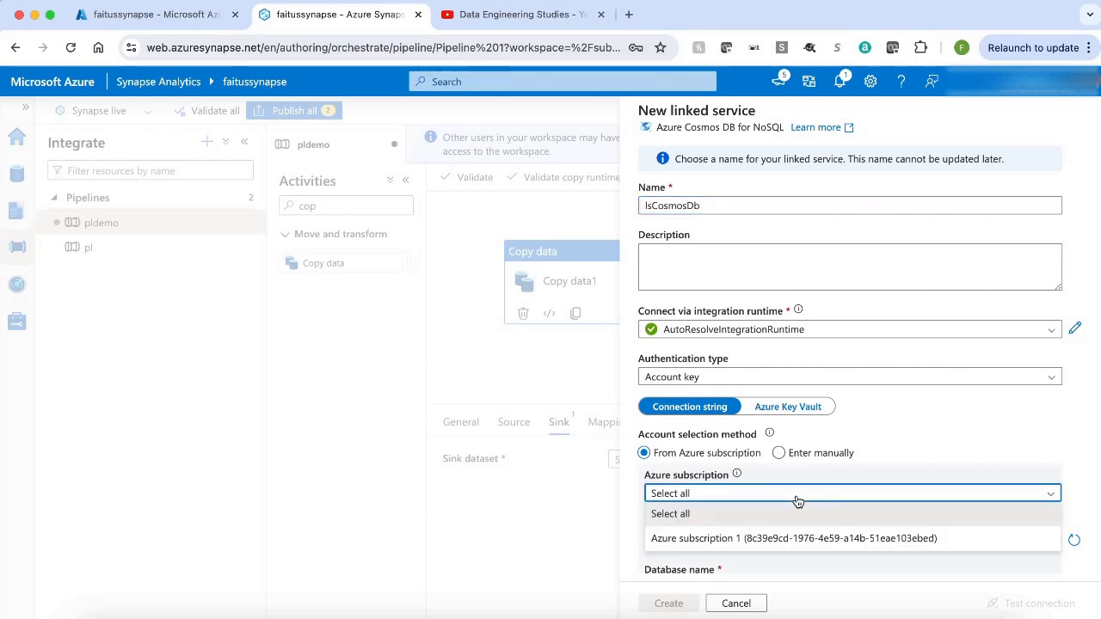
{"action": "left_click", "coordinate": [769, 544]}
{"action": "scroll", "coordinate": [769, 542], "scroll_direction": "down", "scroll_amount": 5}
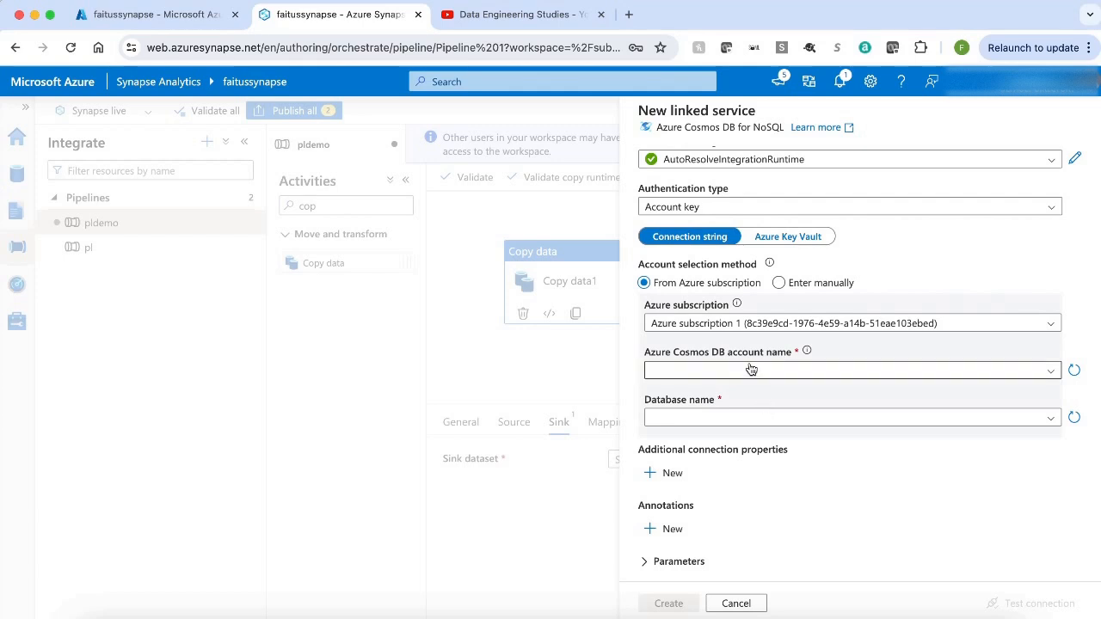
{"action": "left_click", "coordinate": [752, 369]}
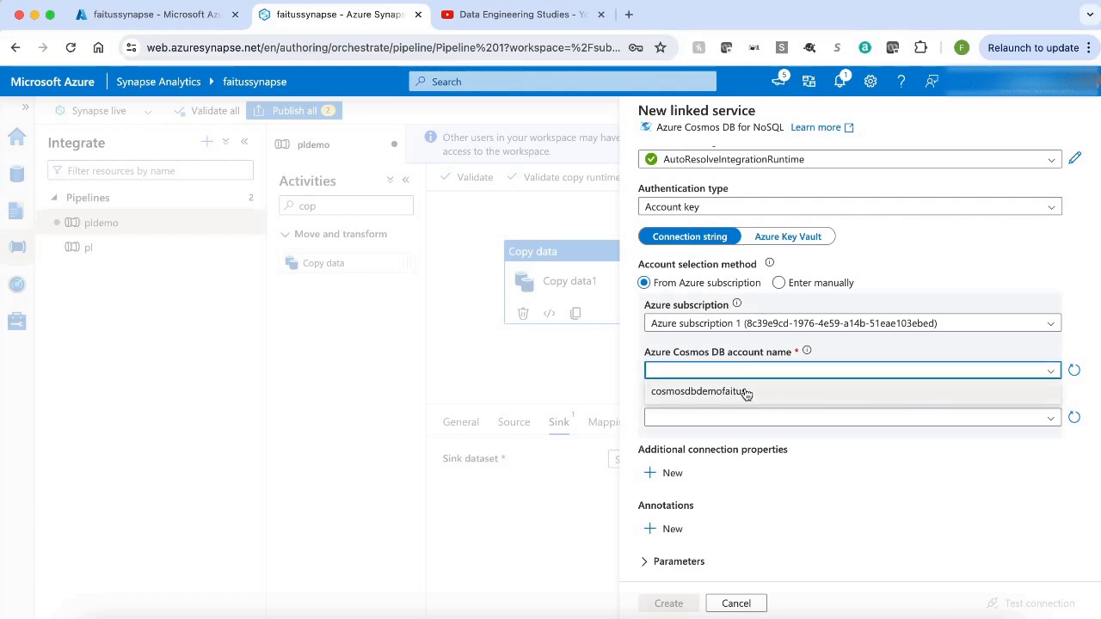
{"action": "left_click", "coordinate": [745, 393]}
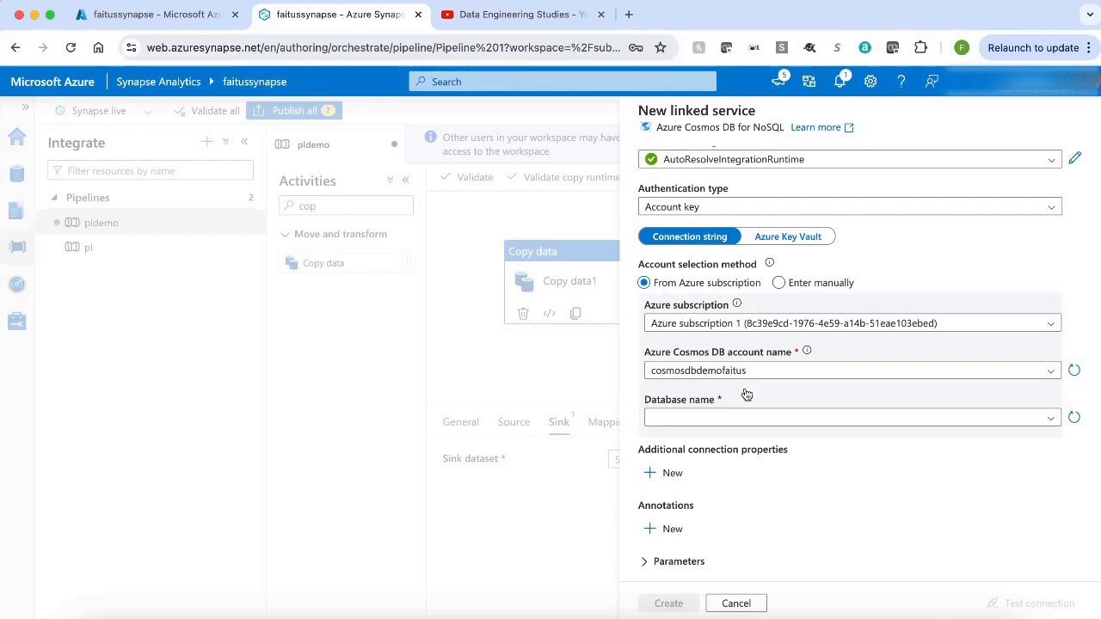
{"action": "left_click", "coordinate": [716, 424]}
{"action": "left_click", "coordinate": [704, 442]}
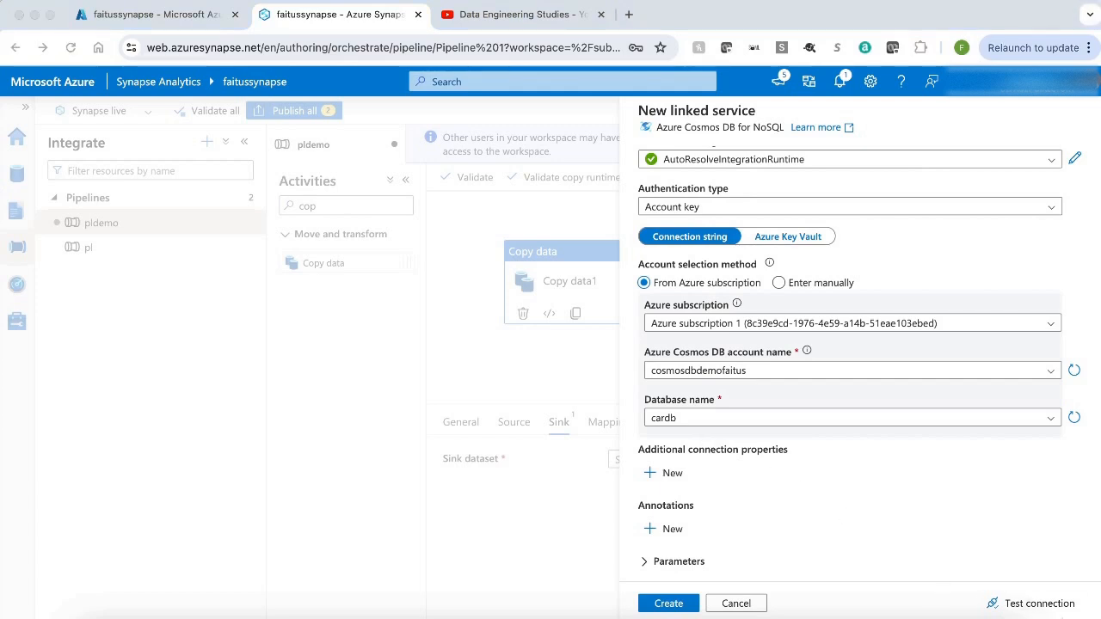
{"action": "left_click", "coordinate": [1046, 608]}
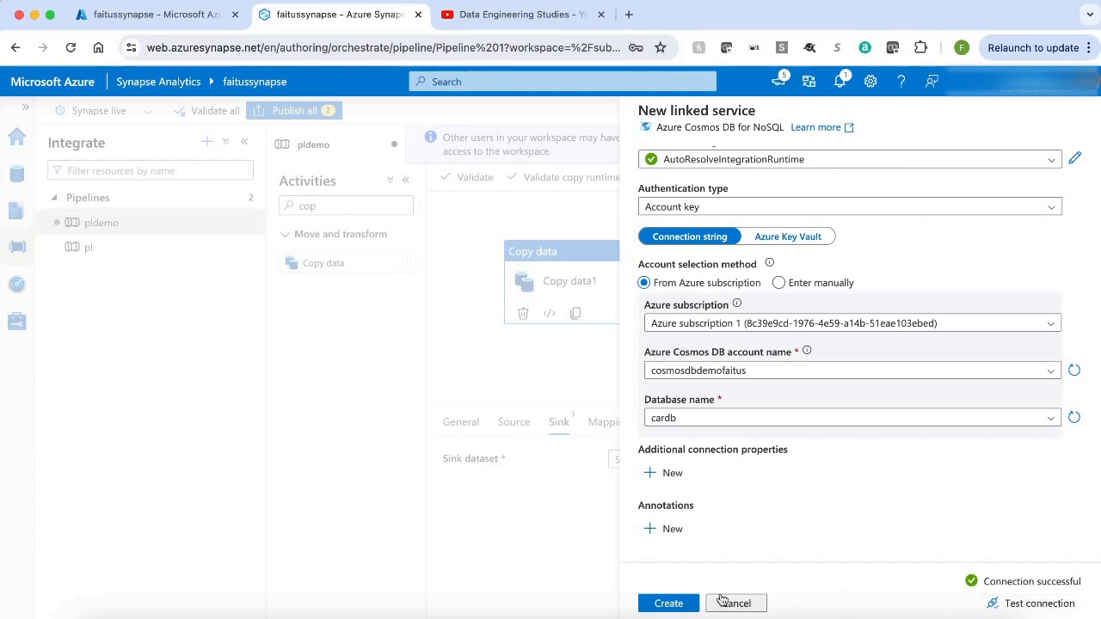
{"action": "left_click", "coordinate": [663, 602]}
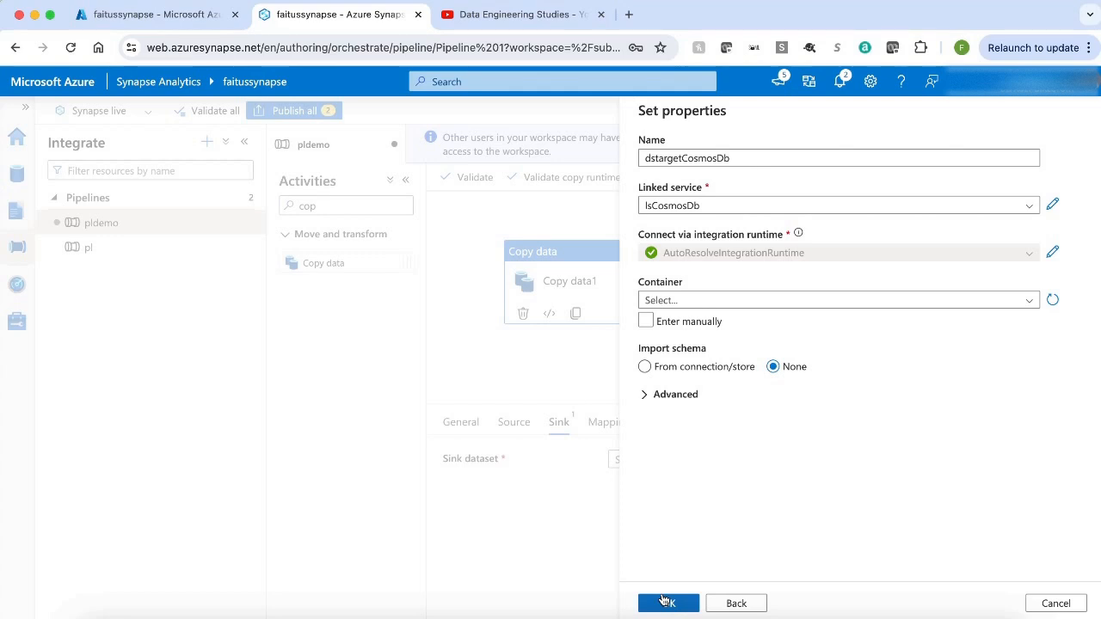
Choose the t_car container with its schema imported from the connection/store, and save the sink dataset
{"action": "left_click", "coordinate": [750, 375]}
{"action": "left_click", "coordinate": [755, 302]}
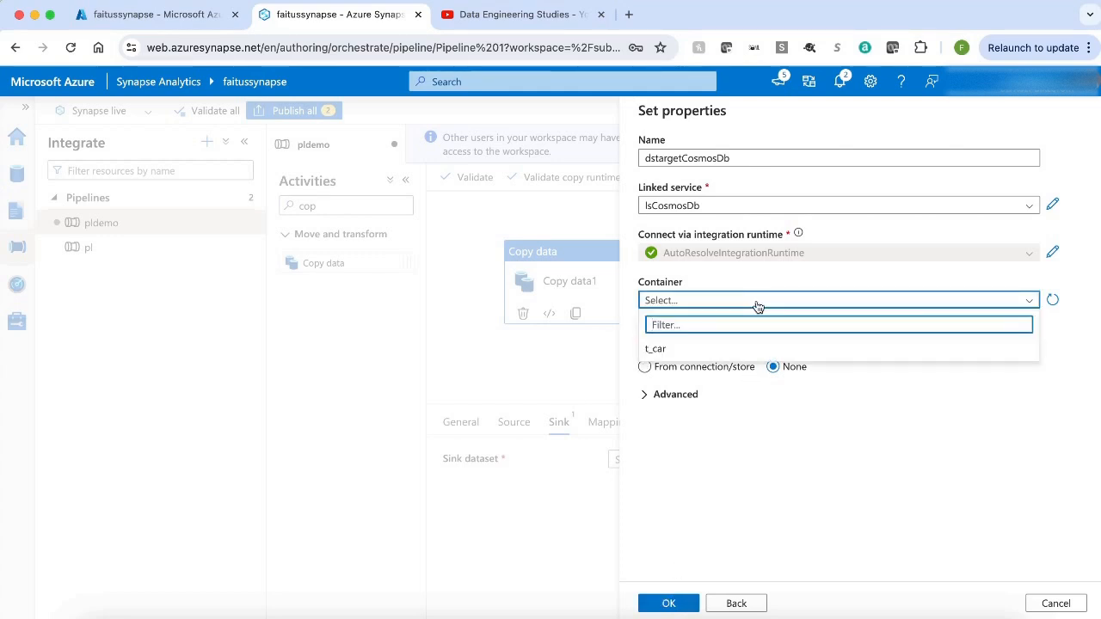
{"action": "left_click", "coordinate": [723, 350]}
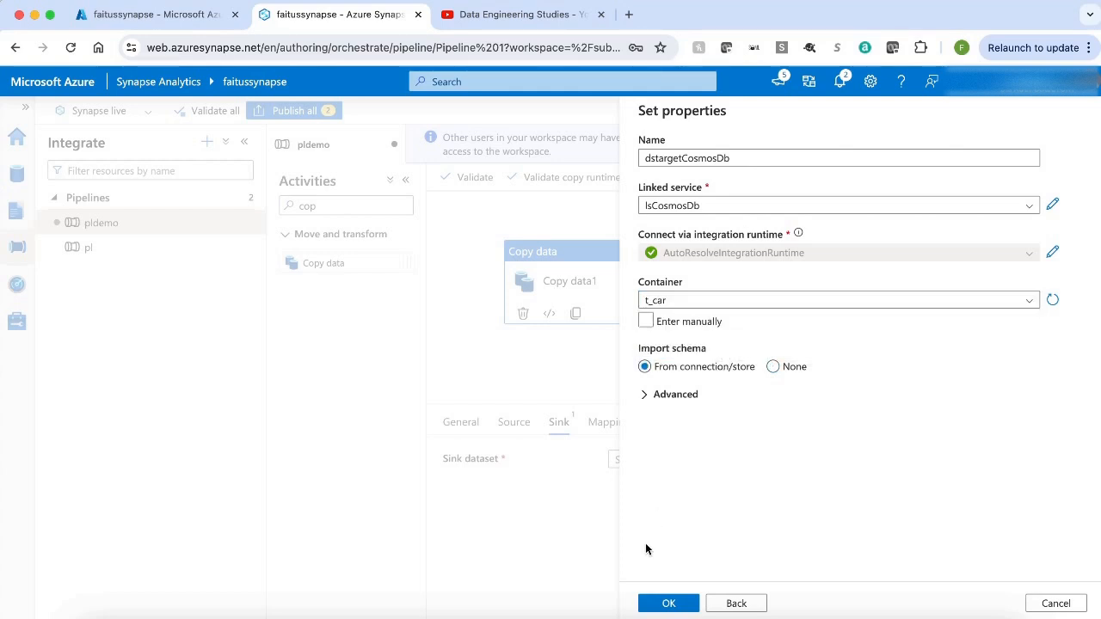
{"action": "left_click", "coordinate": [652, 604]}
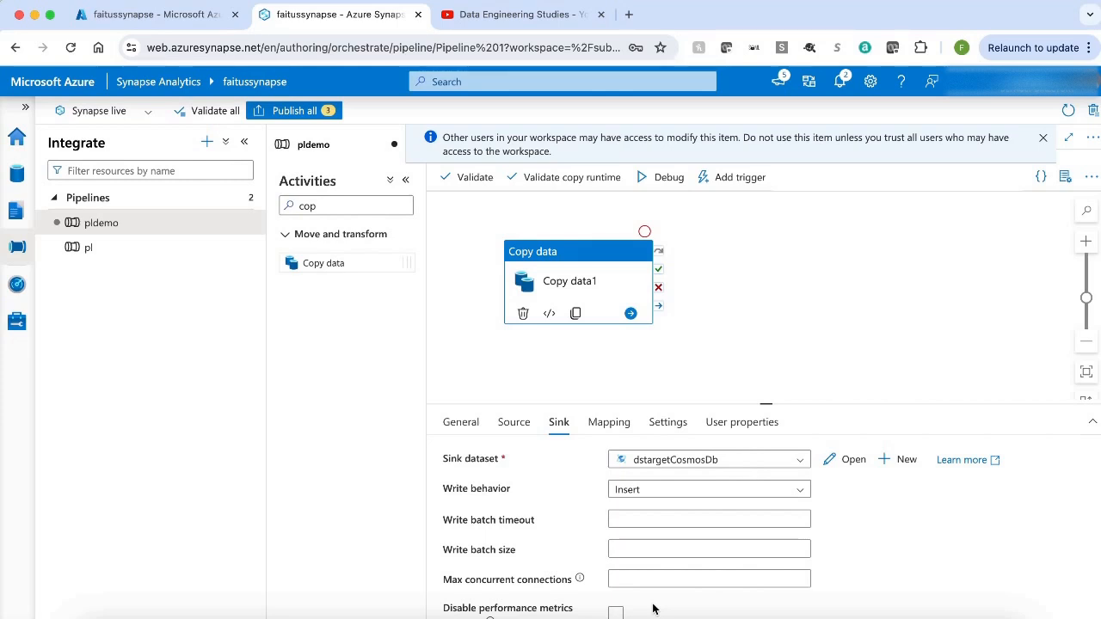
Validate the pldemo pipeline and publish all pending changes
{"action": "left_click", "coordinate": [468, 178]}
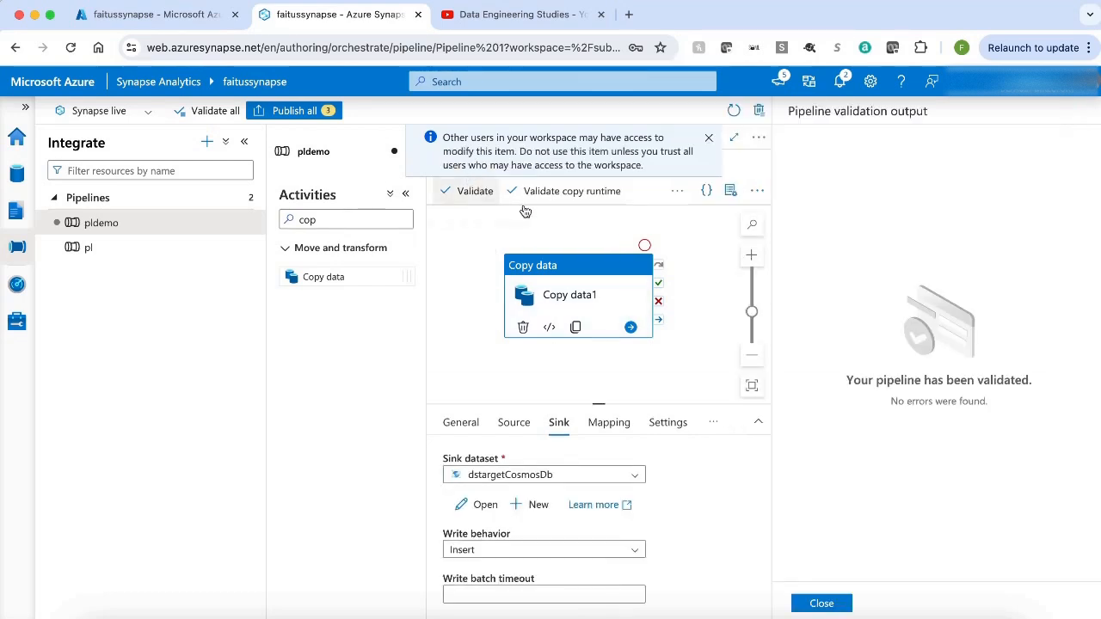
{"action": "left_click", "coordinate": [821, 603]}
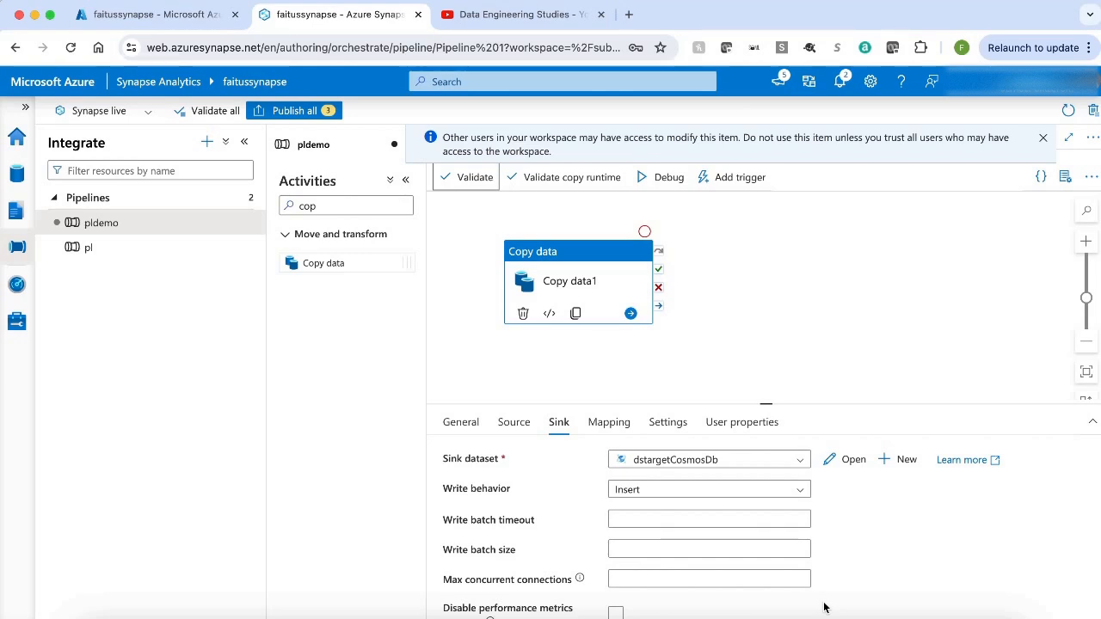
{"action": "left_click", "coordinate": [302, 112]}
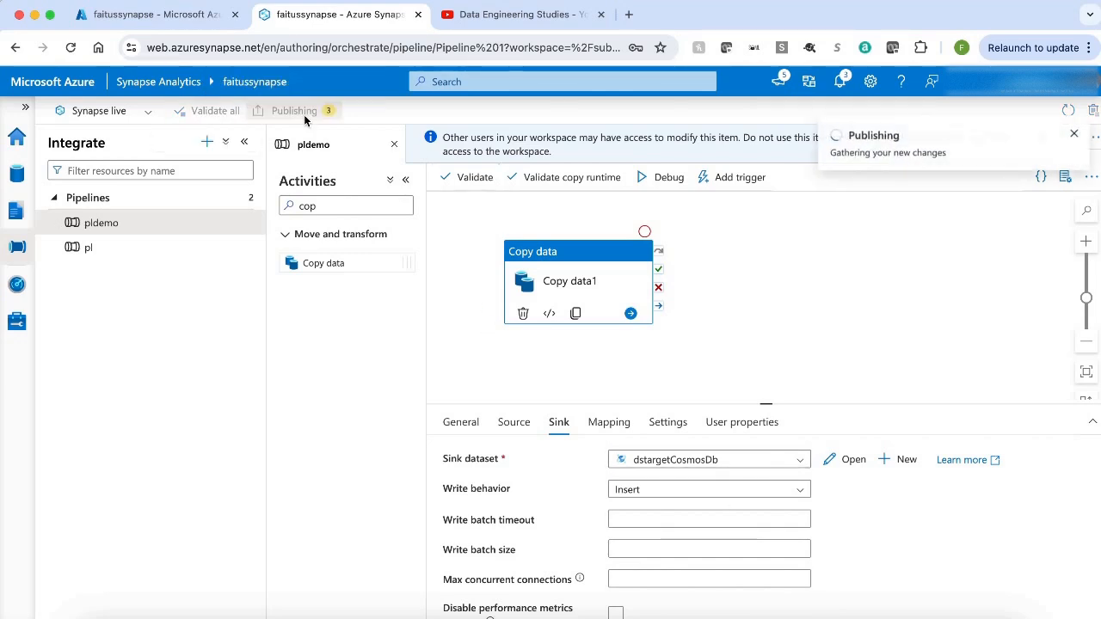
{"action": "left_click", "coordinate": [664, 602]}
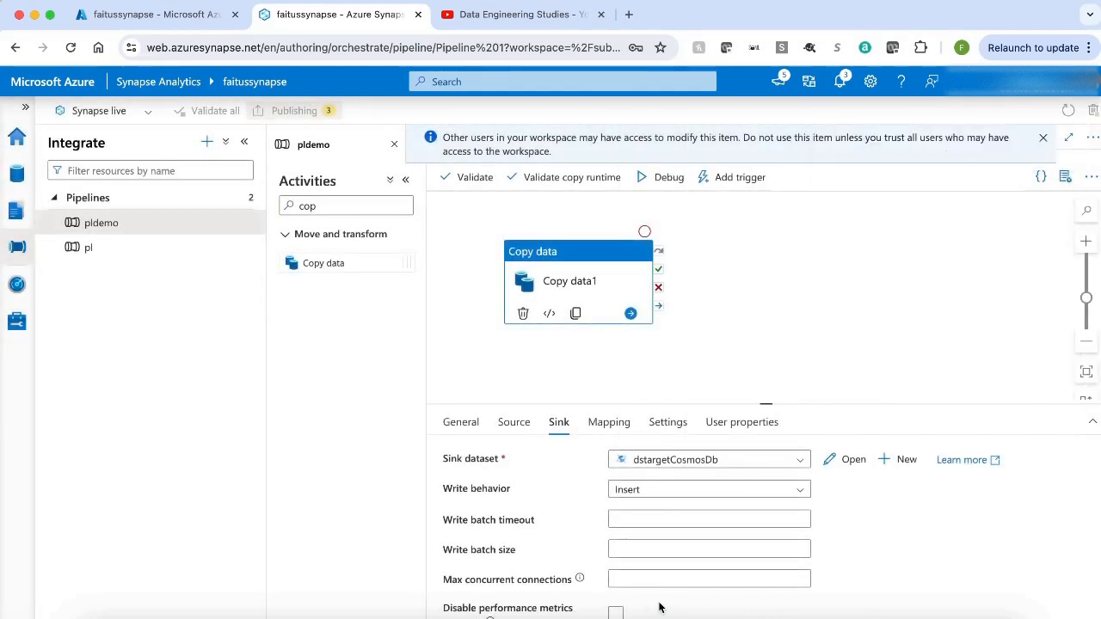
Run the pldemo pipeline in debug mode, enlarge its output area, and refresh the run status
{"action": "left_click", "coordinate": [667, 178]}
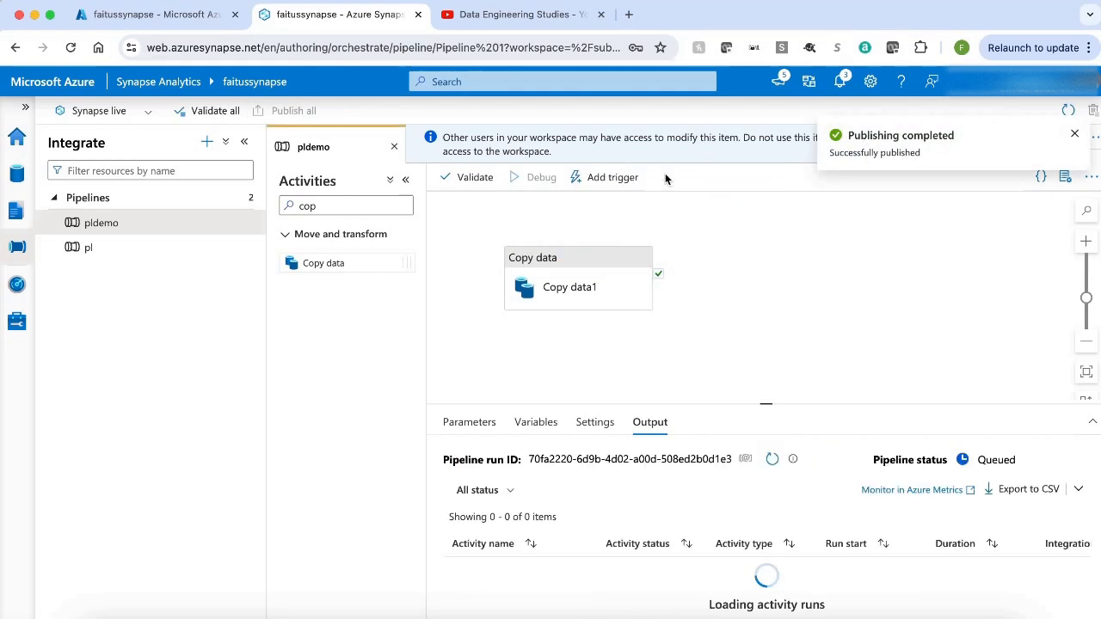
{"action": "left_click_drag", "start_coordinate": [766, 403], "coordinate": [767, 276]}
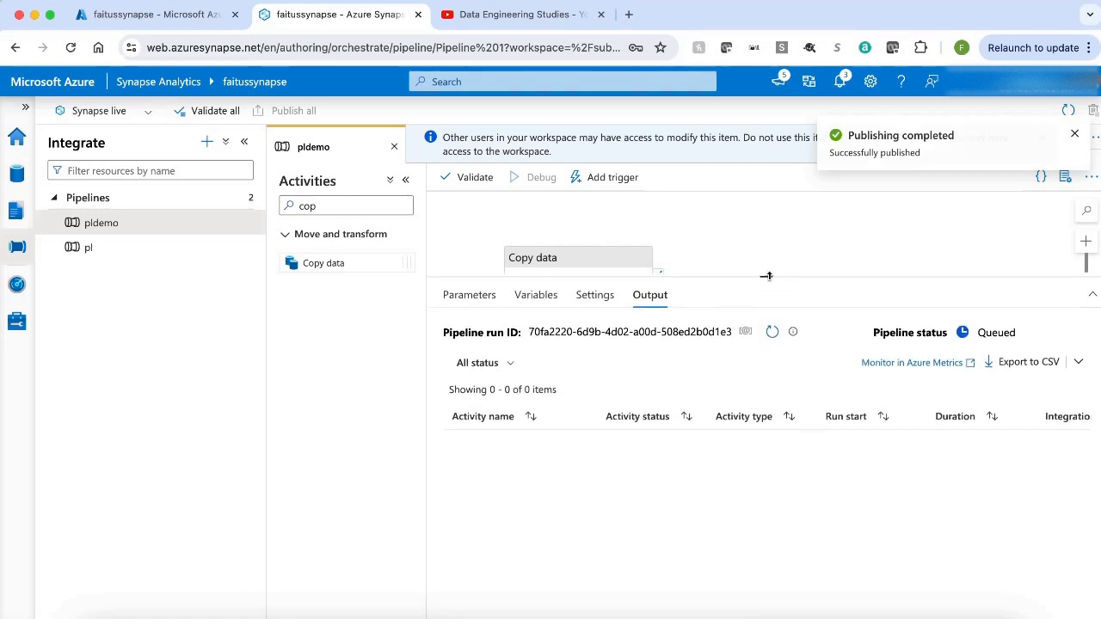
{"action": "left_click", "coordinate": [771, 341]}
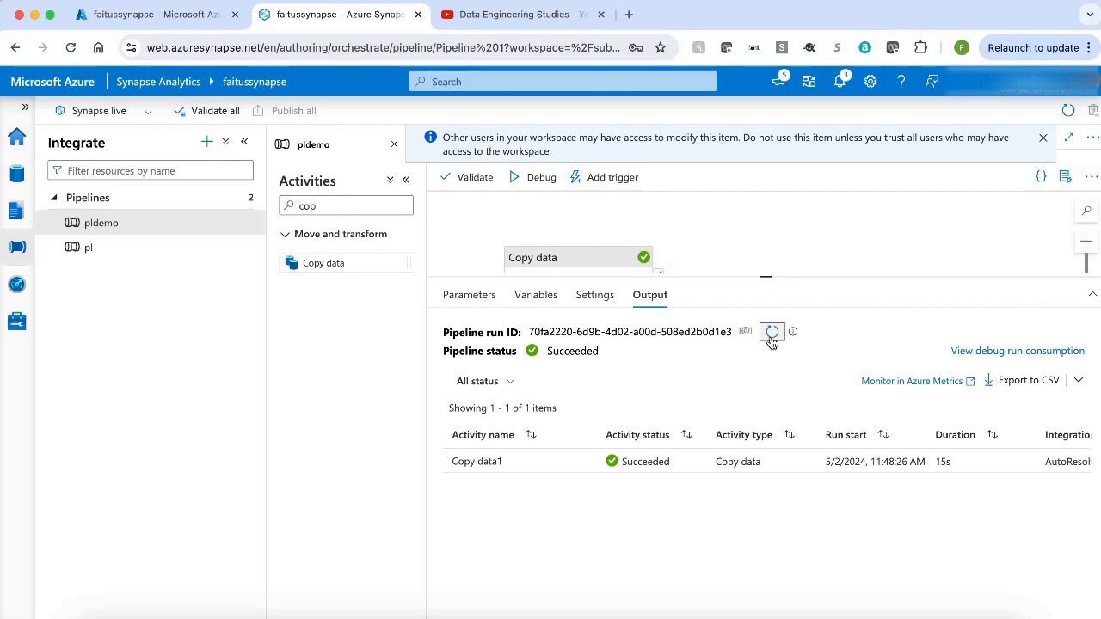
Switch to the Azure portal and view the items of the t_car container in the cardb database of cosmosdbdemofaitus
{"action": "left_click", "coordinate": [111, 18]}
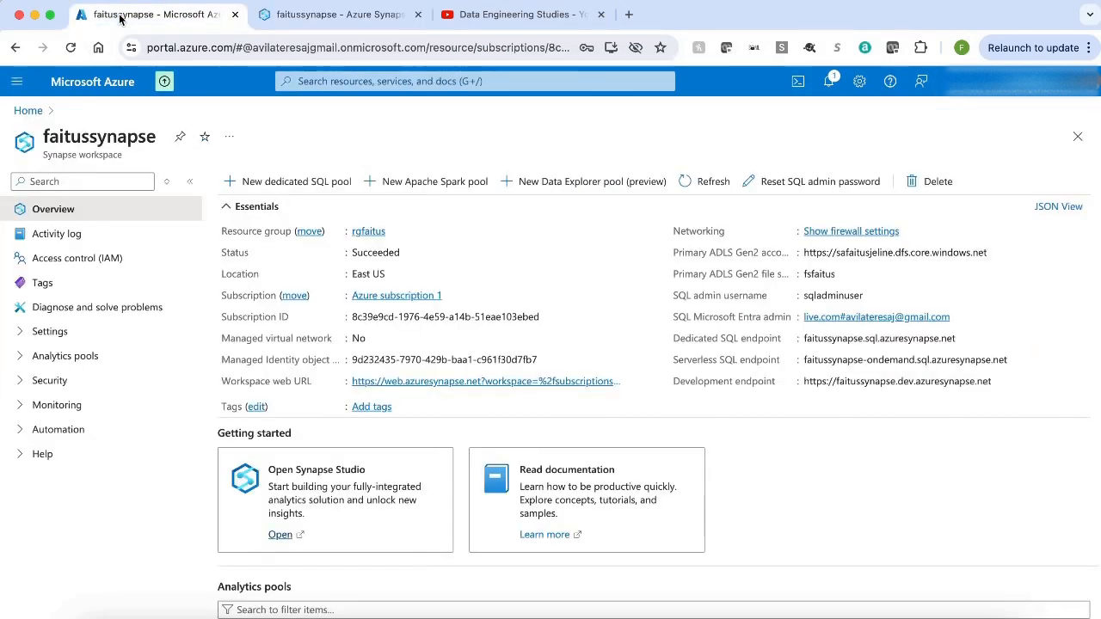
{"action": "left_click", "coordinate": [23, 111]}
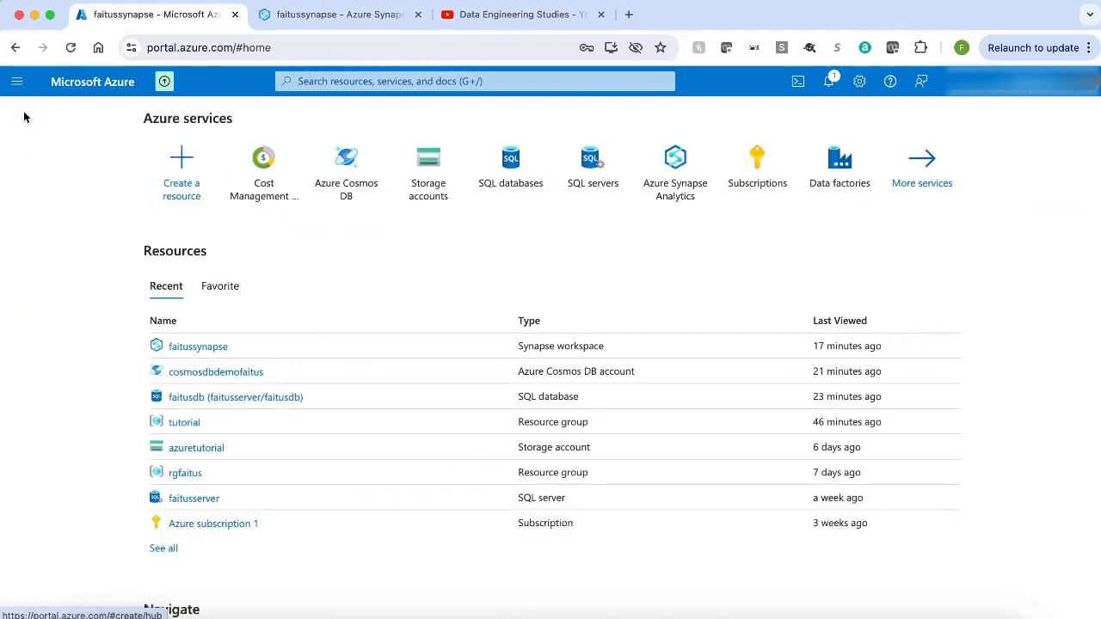
{"action": "left_click", "coordinate": [245, 371]}
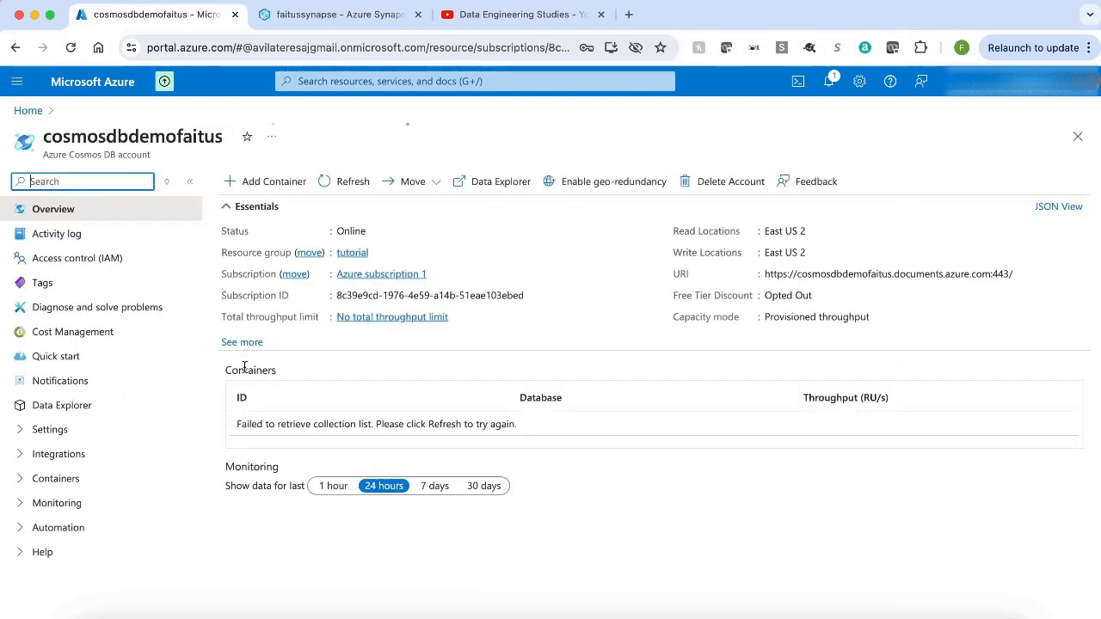
{"action": "left_click", "coordinate": [97, 407]}
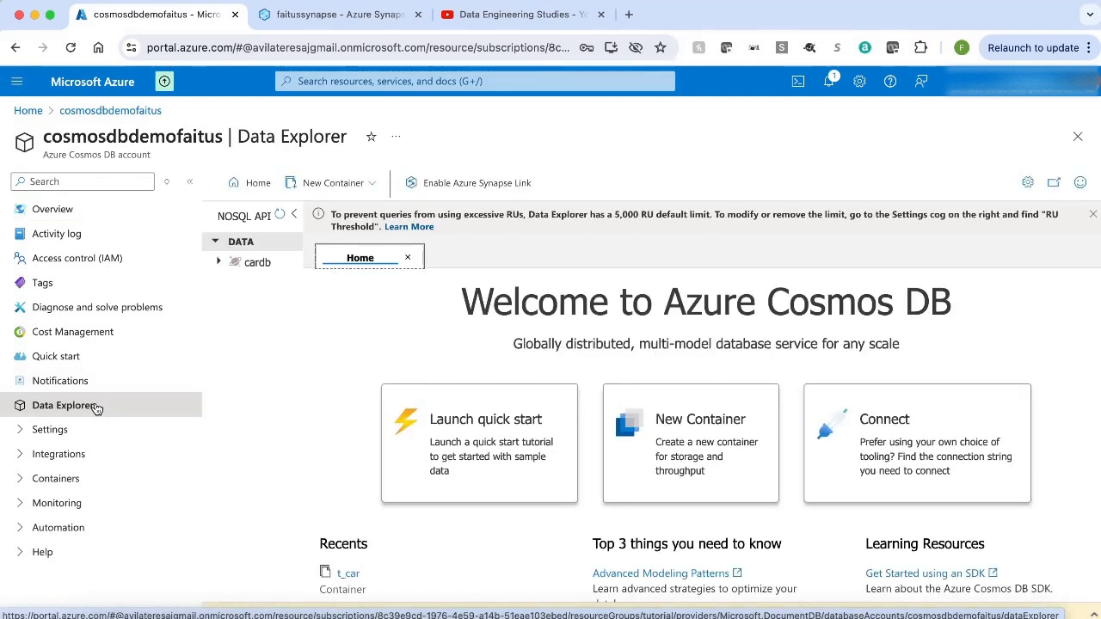
{"action": "left_click", "coordinate": [222, 262]}
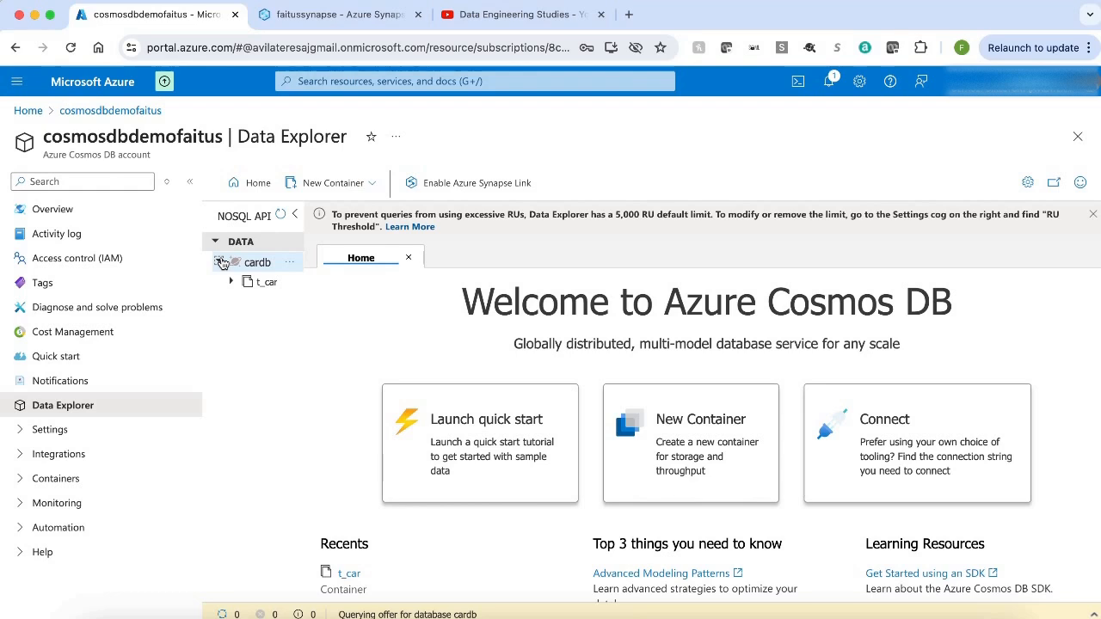
{"action": "left_click", "coordinate": [233, 284]}
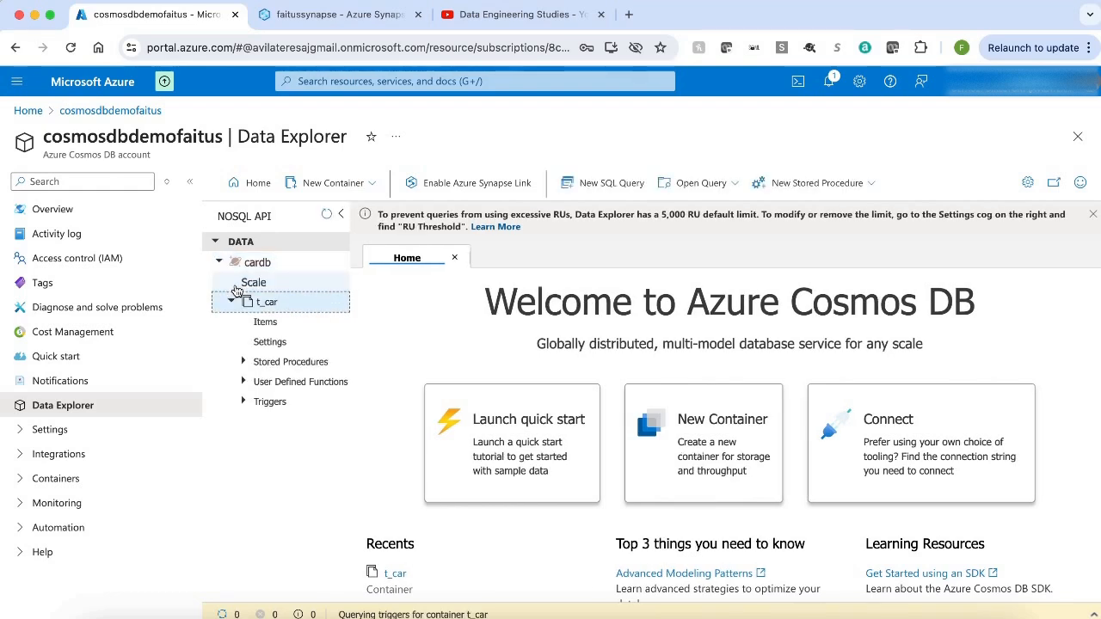
{"action": "left_click", "coordinate": [280, 325]}
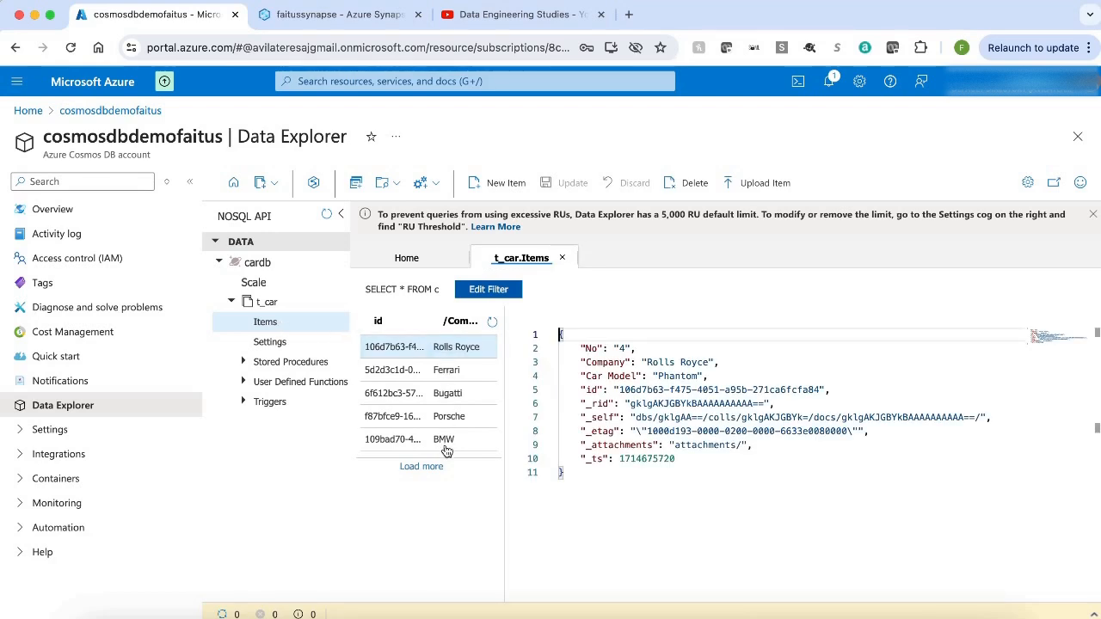
Run a new SQL query, SELECT * FROM c, on the t_car container and review the returned documents in an enlarged results area
{"action": "left_click", "coordinate": [358, 185]}
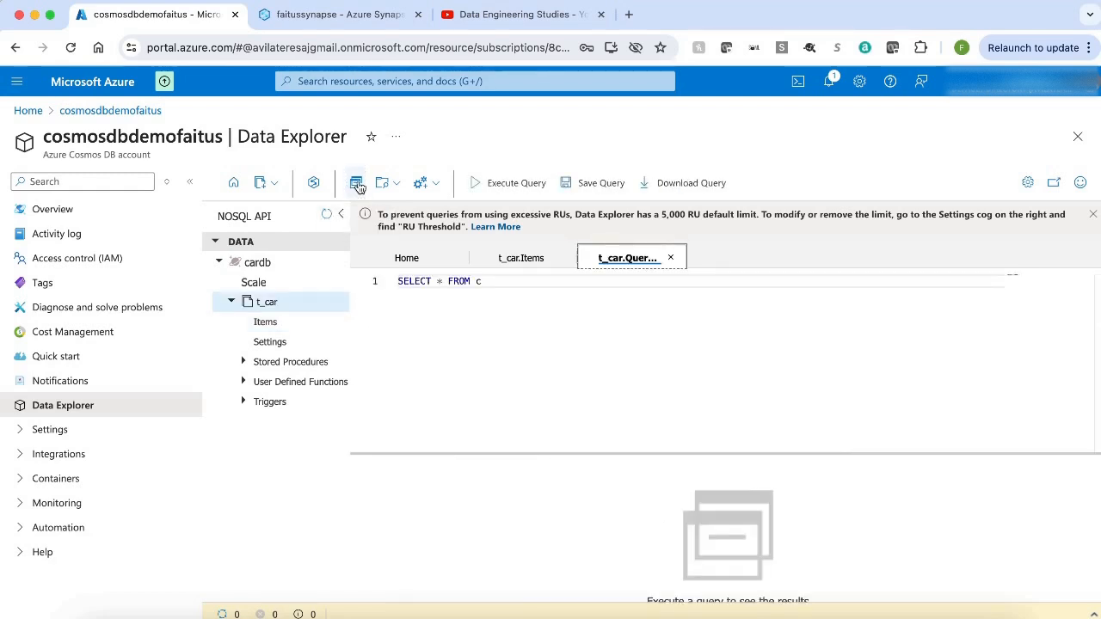
{"action": "left_click", "coordinate": [526, 186]}
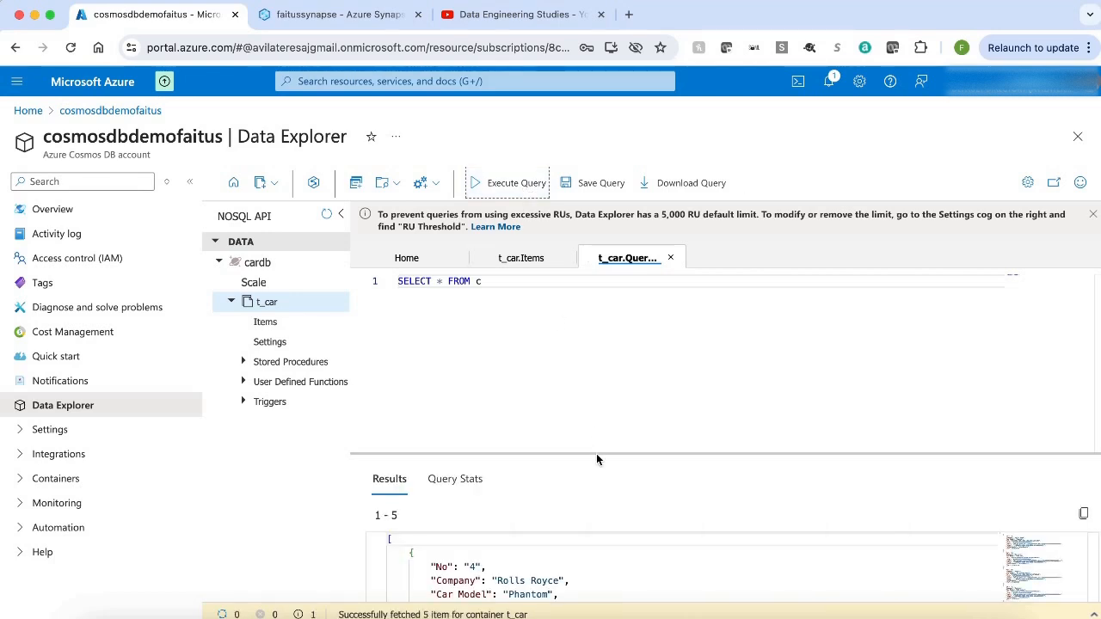
{"action": "left_click_drag", "start_coordinate": [663, 453], "coordinate": [595, 312]}
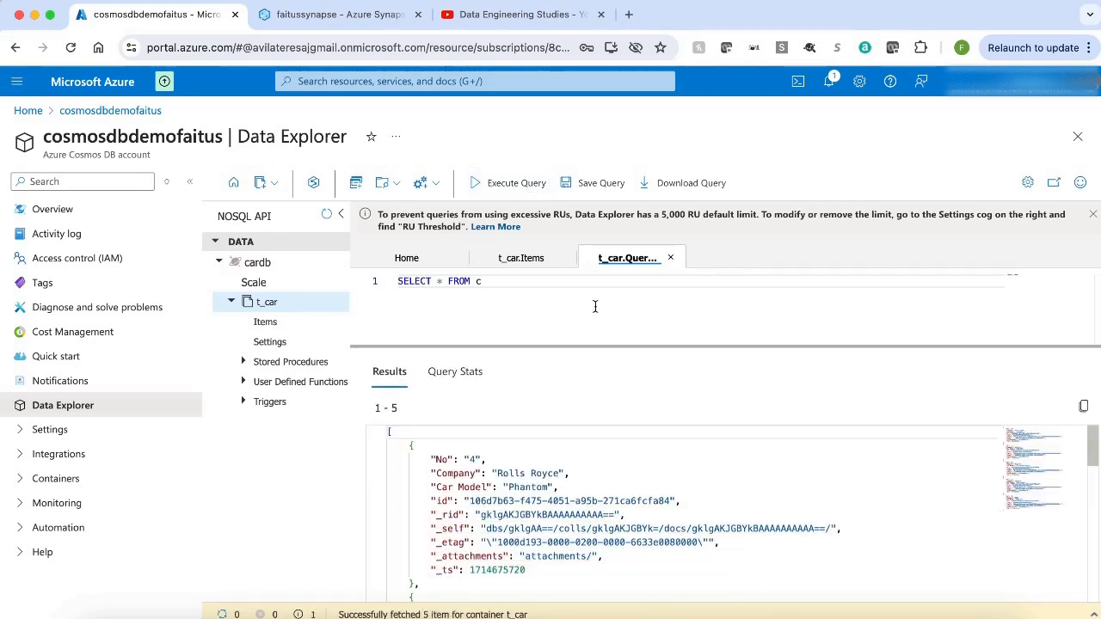
{"action": "scroll", "coordinate": [463, 522], "scroll_direction": "down", "scroll_amount": 5}
{"action": "scroll", "coordinate": [463, 522], "scroll_direction": "up", "scroll_amount": 2}
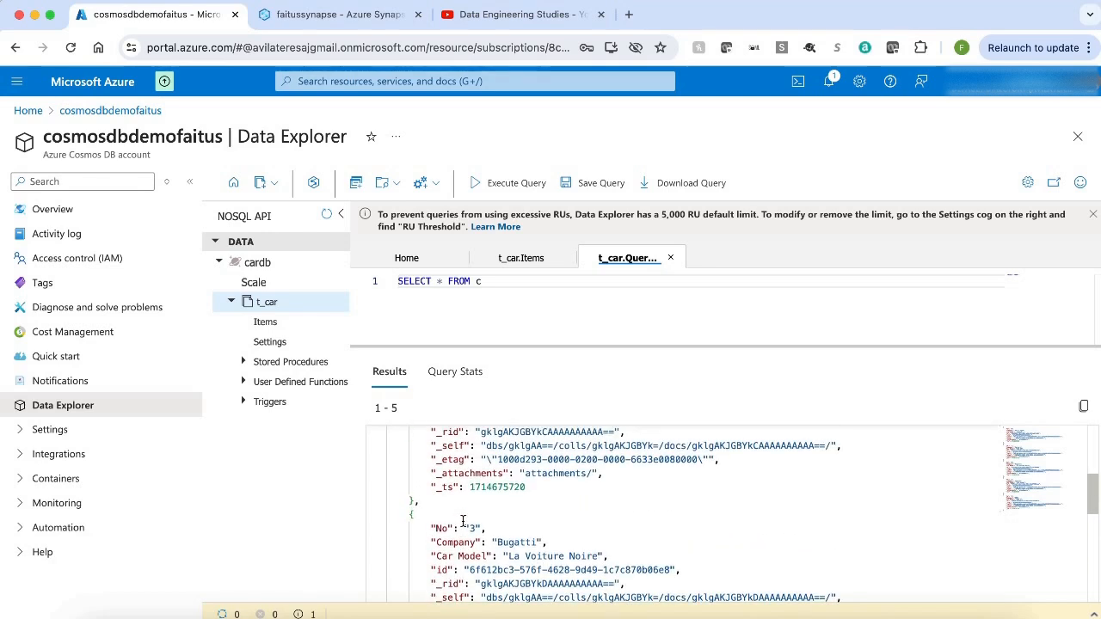
{"action": "scroll", "coordinate": [463, 521], "scroll_direction": "up", "scroll_amount": 3}
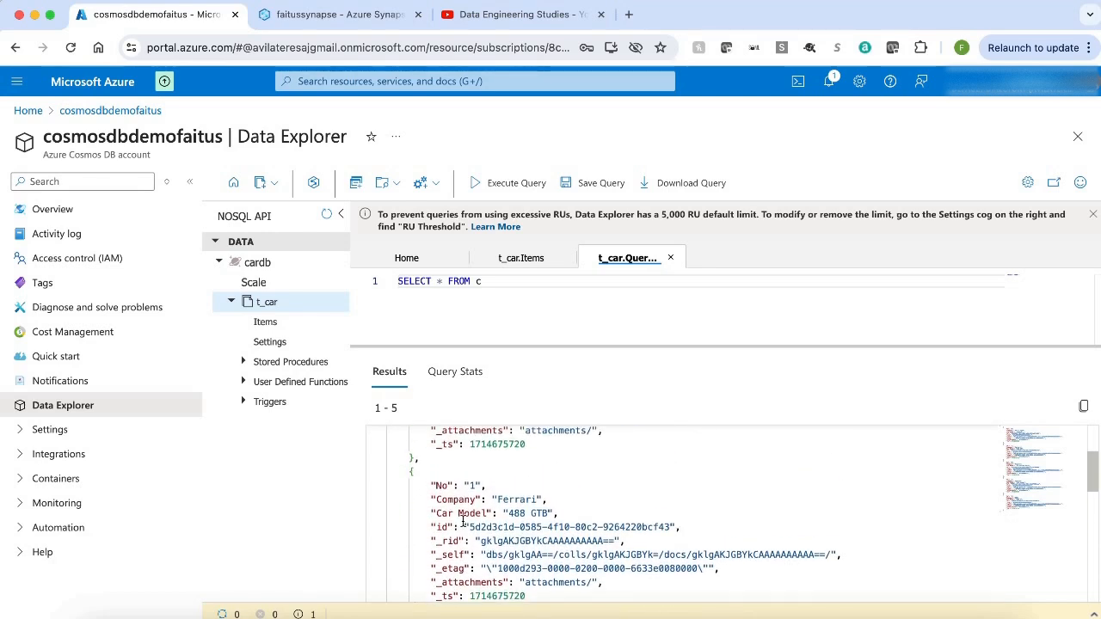
{"action": "scroll", "coordinate": [463, 521], "scroll_direction": "up", "scroll_amount": 1}
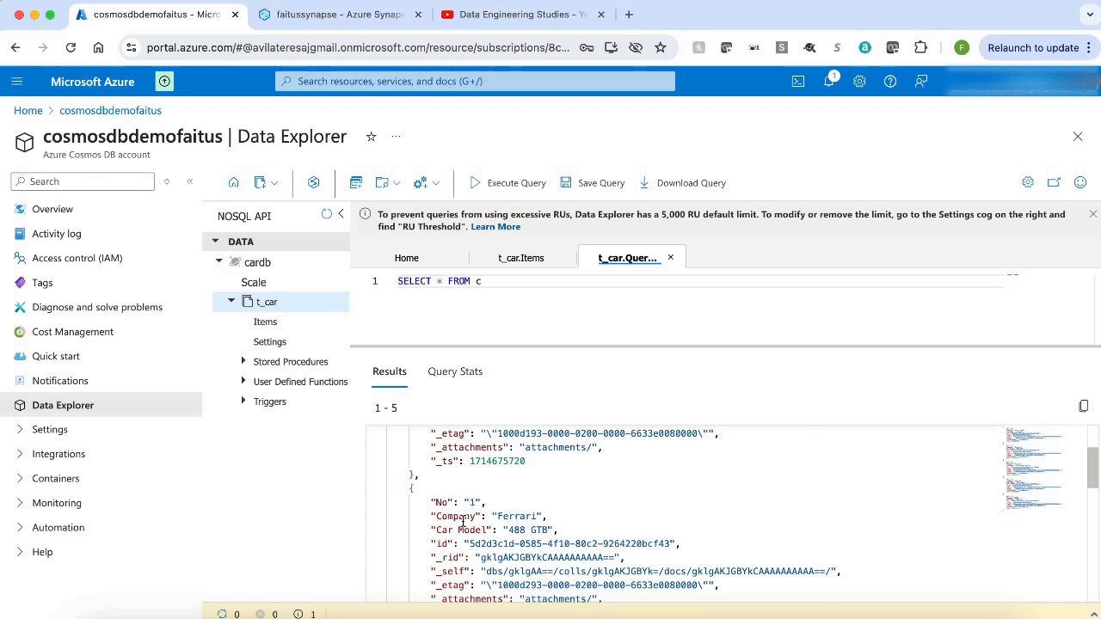
{"action": "scroll", "coordinate": [463, 522], "scroll_direction": "up", "scroll_amount": 1}
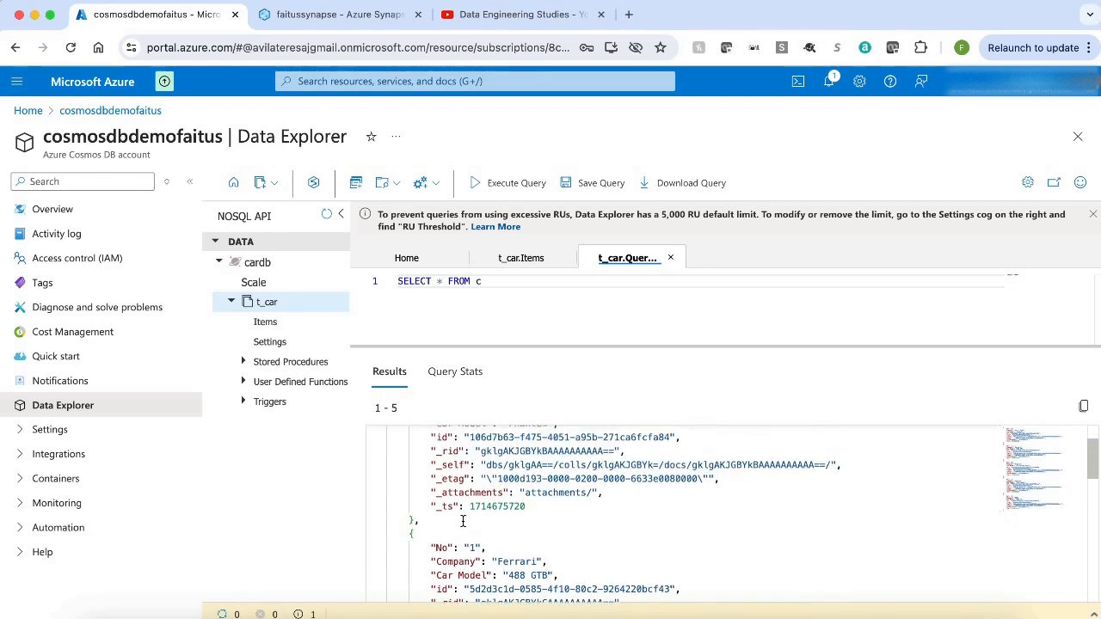
{"action": "scroll", "coordinate": [463, 521], "scroll_direction": "up", "scroll_amount": 1}
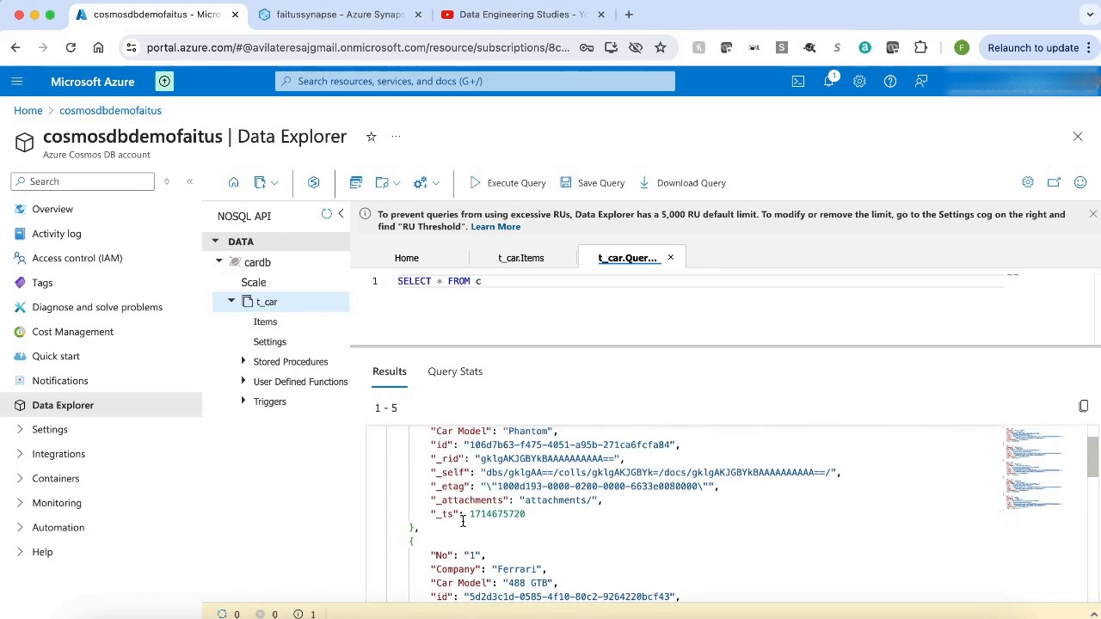